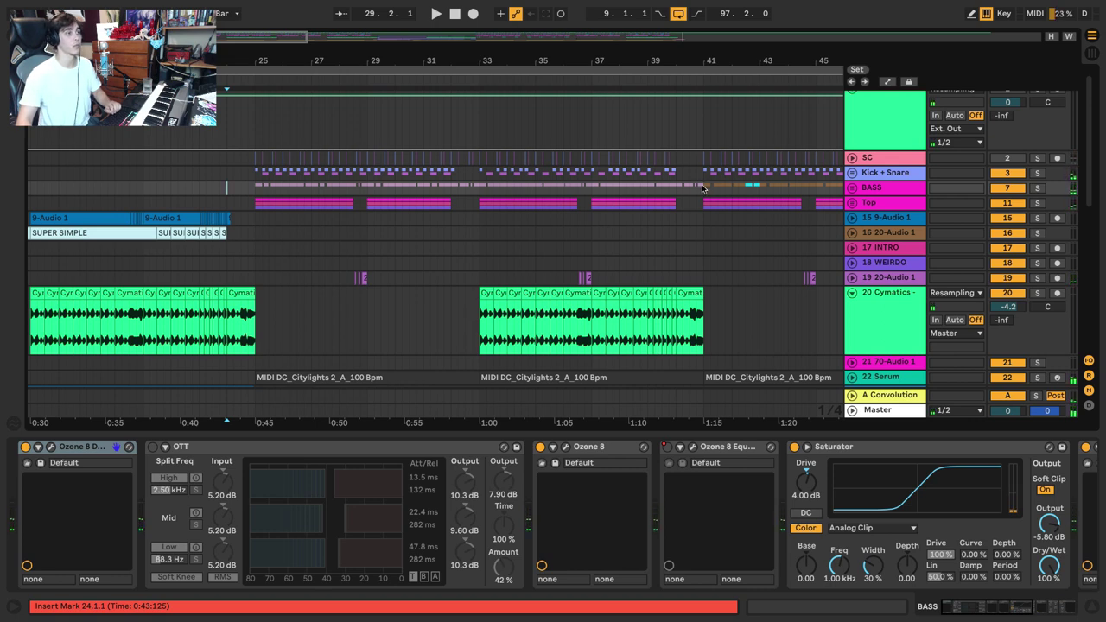
# Play back the arrangement to listen to the song's drop sections
pyautogui.moveTo(719, 59); pyautogui.dragTo(339, 19)
pyautogui.press('space')
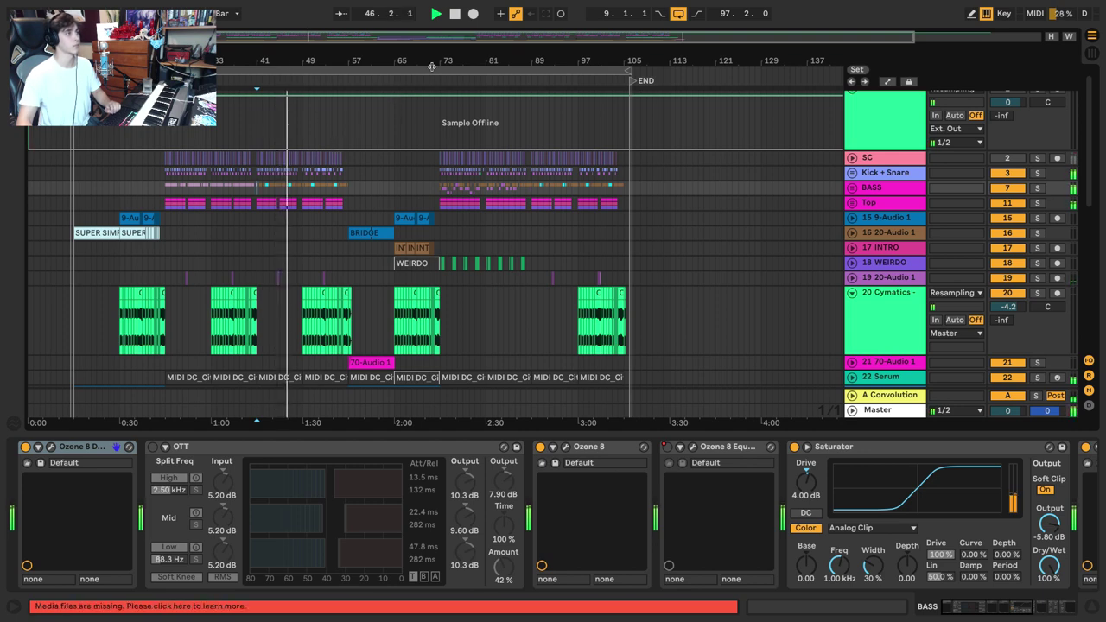
pyautogui.scroll(5, 429, 225)
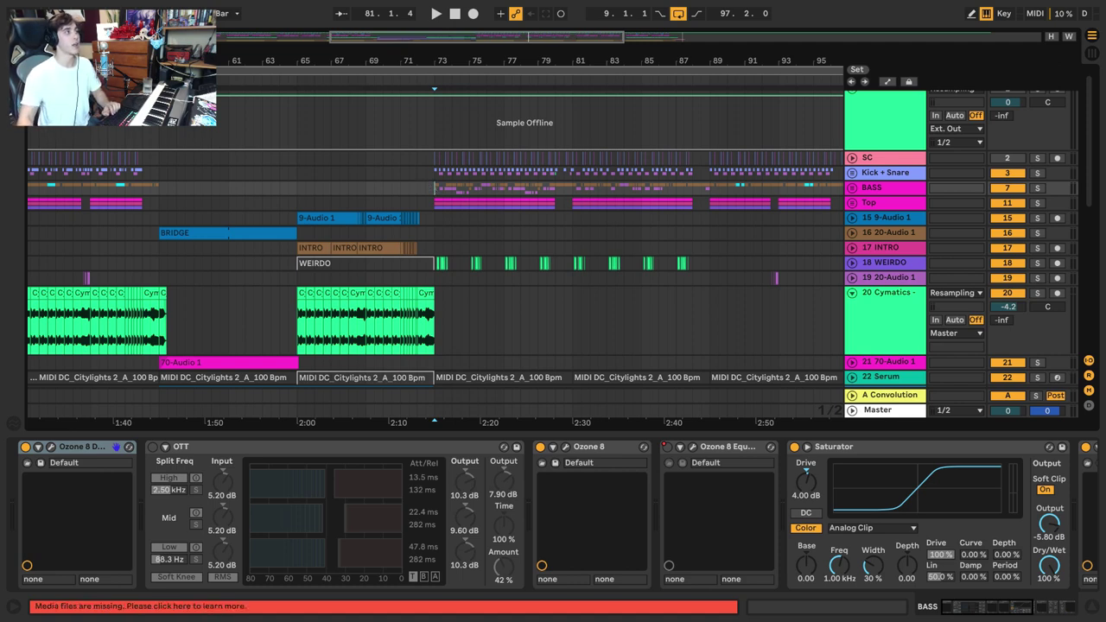
pyautogui.hscroll(-10, 435, 260)
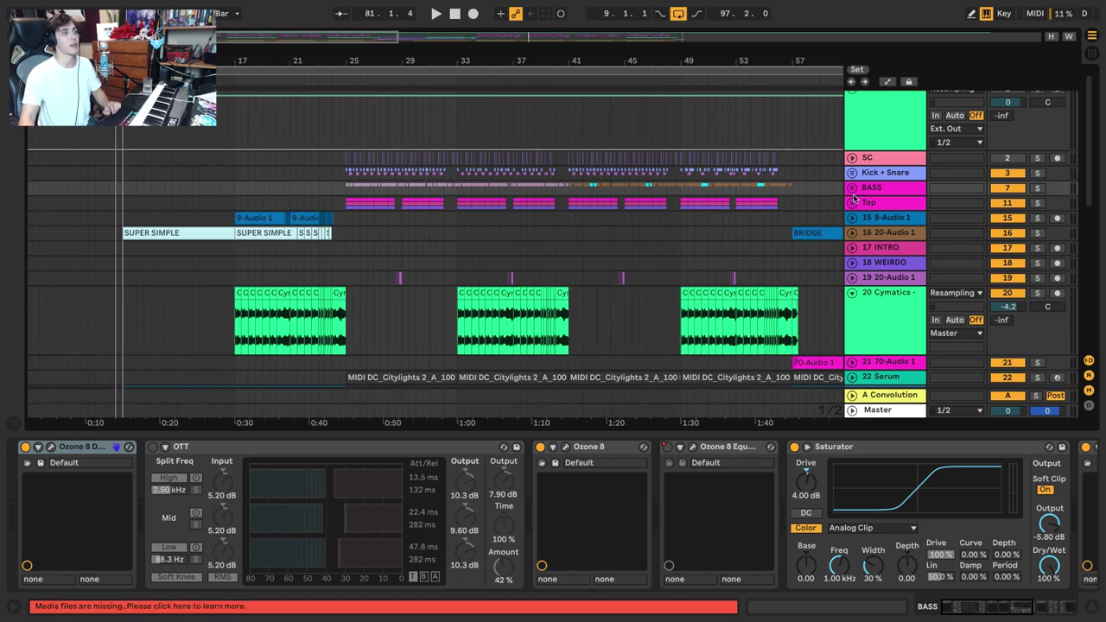
# Unfold the BASS group and add a new audio track directly below the IDEA 3 track
pyautogui.click(852, 188)
pyautogui.scroll(-3, 875, 225)
pyautogui.click(875, 205)
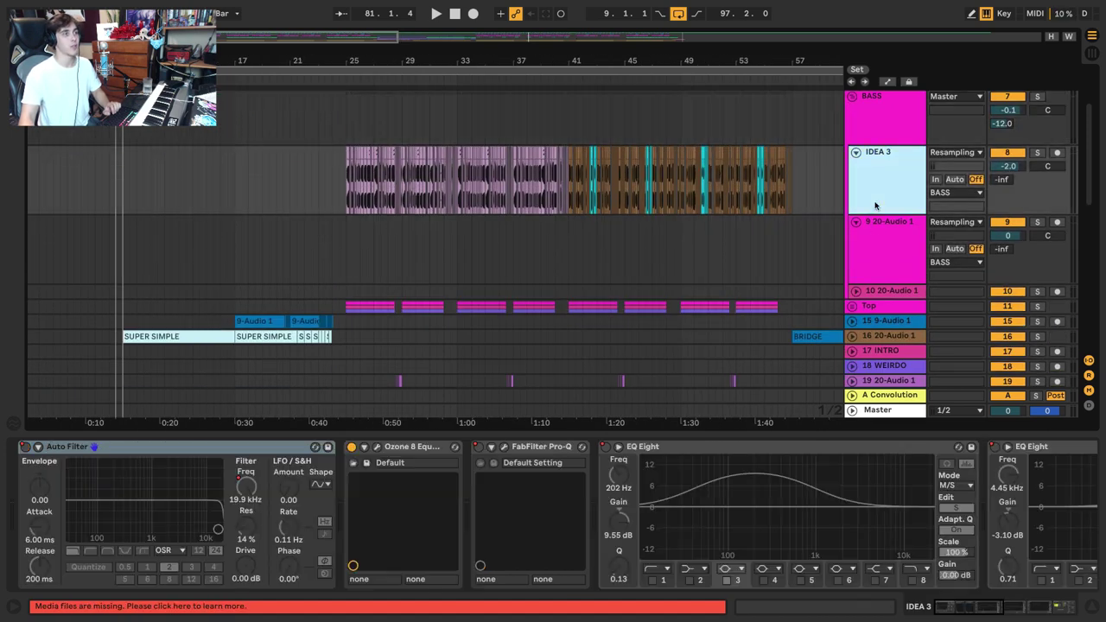
pyautogui.press('super+t')
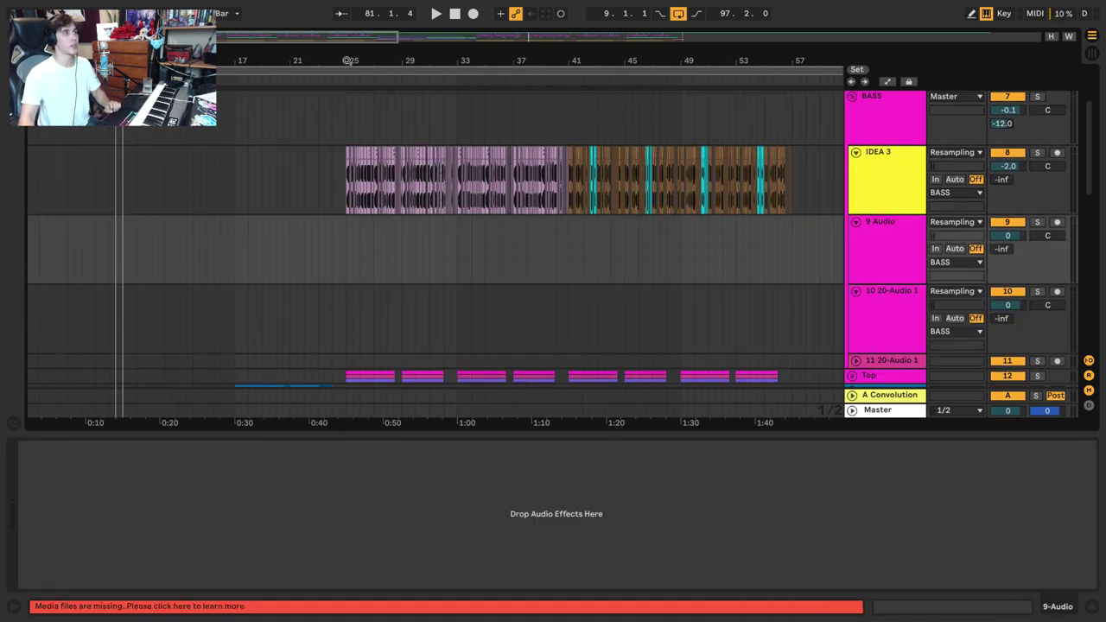
# Copy the first IDEA 3 bass clip at bar 25 onto the new audio track and mute IDEA 3
pyautogui.moveTo(348, 60); pyautogui.dragTo(353, 119)
pyautogui.click(361, 154)
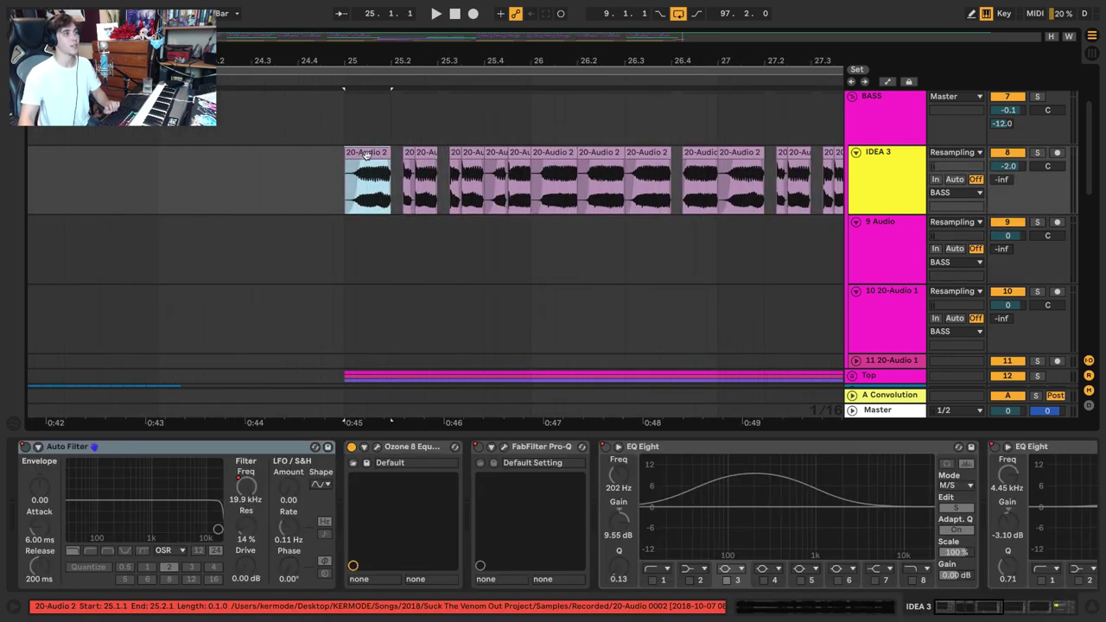
pyautogui.moveTo(367, 175); pyautogui.dragTo(367, 246)
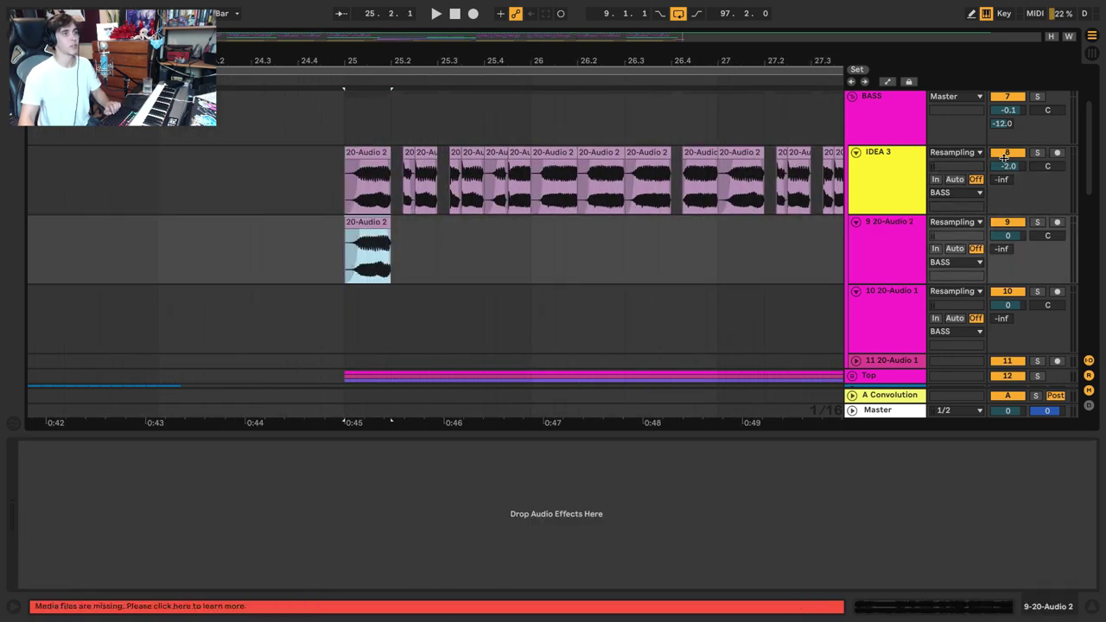
pyautogui.click(367, 222)
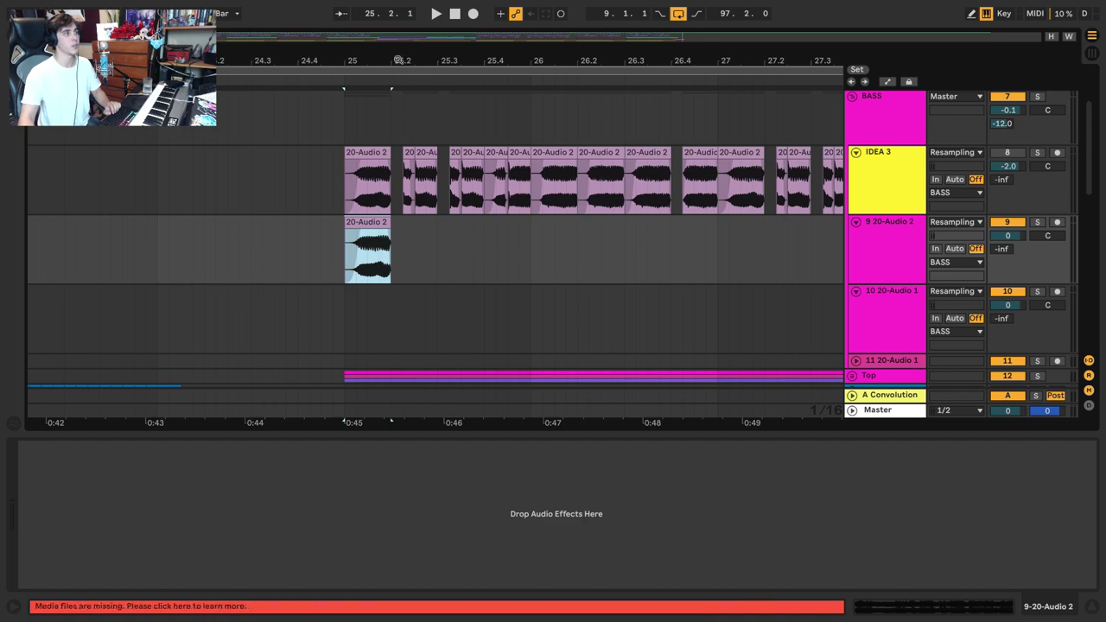
# Extend the copied clip to bar 42 and show its entire source recording in the sample view
pyautogui.moveTo(397, 64); pyautogui.dragTo(394, 9)
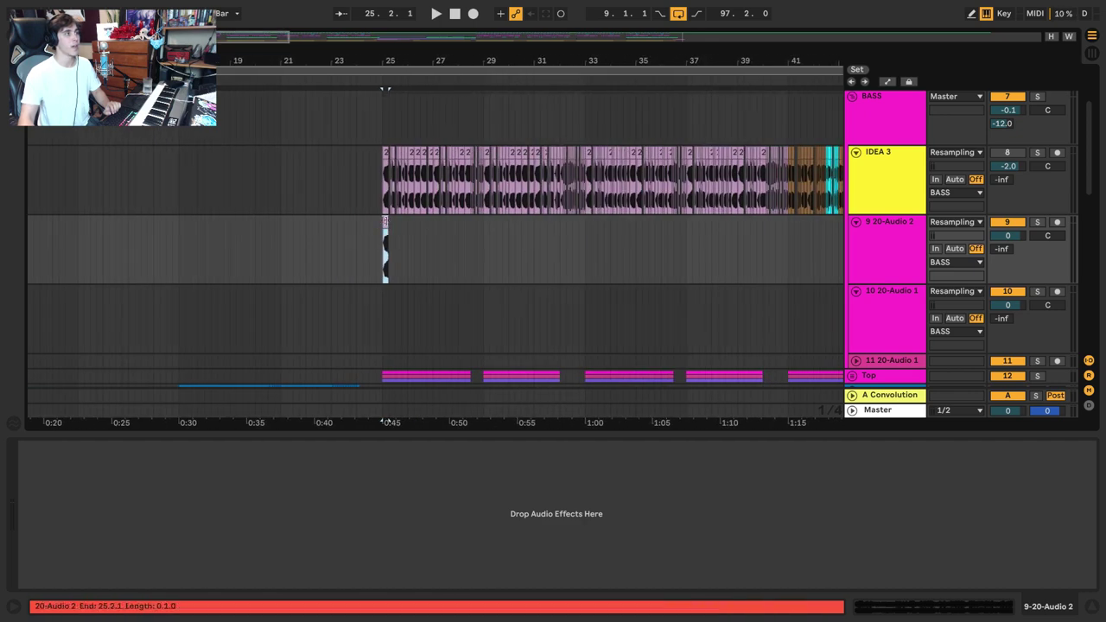
pyautogui.moveTo(394, 246); pyautogui.dragTo(813, 225)
pyautogui.doubleClick(760, 223)
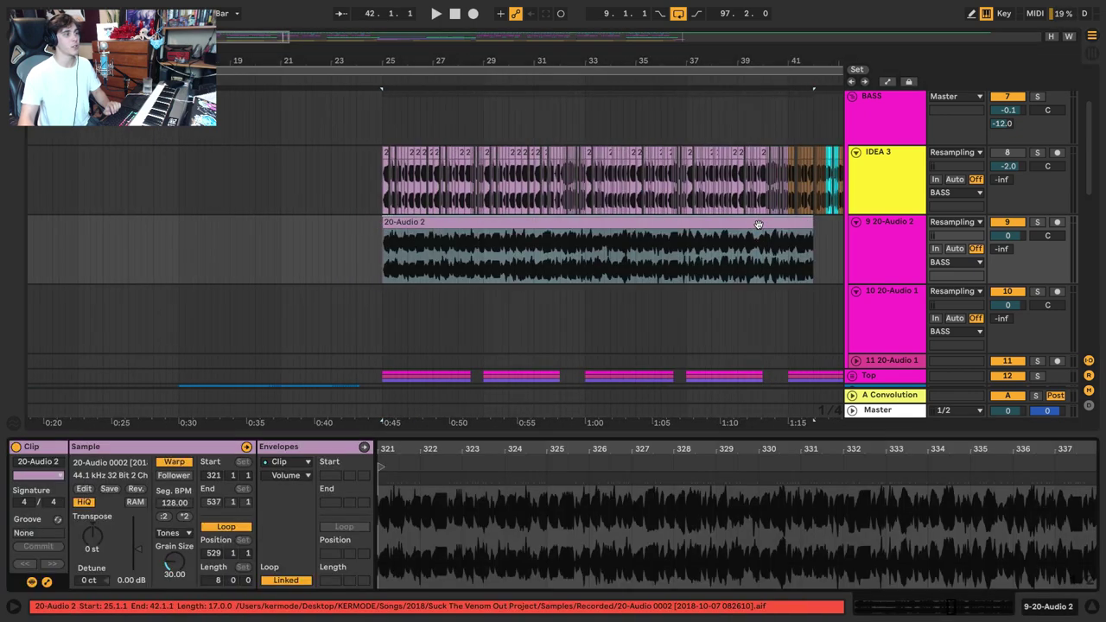
pyautogui.moveTo(562, 448); pyautogui.dragTo(815, 444)
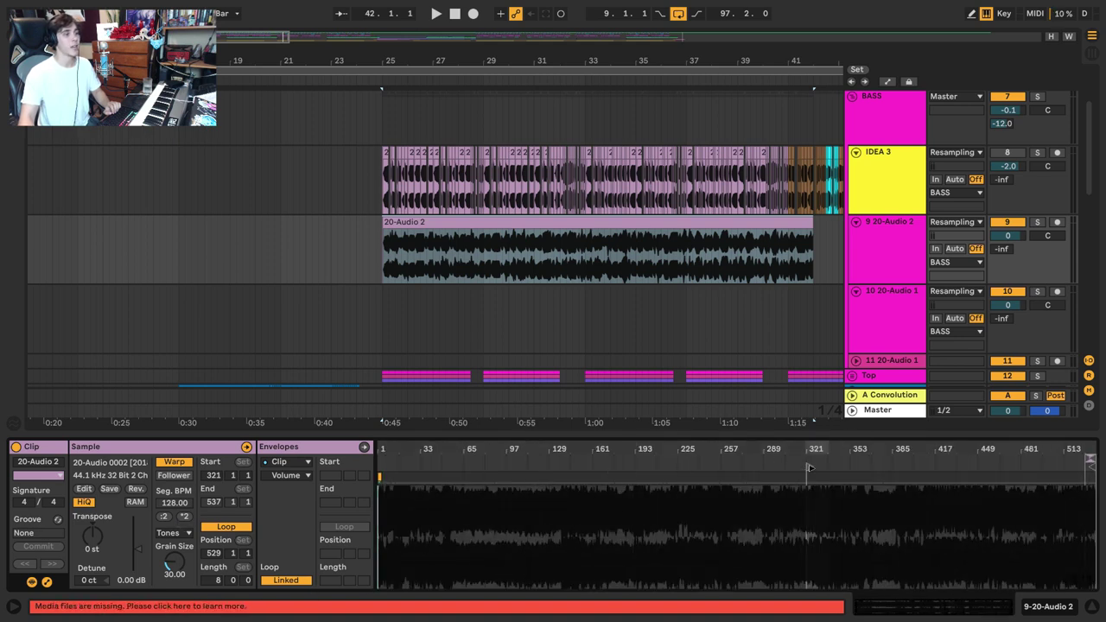
# Audition the bass recording with the clip start set to 1, 97 and 129, and mute its track
pyautogui.hotkey('ctrl', 'z')
pyautogui.hotkey('ctrl', 'z')
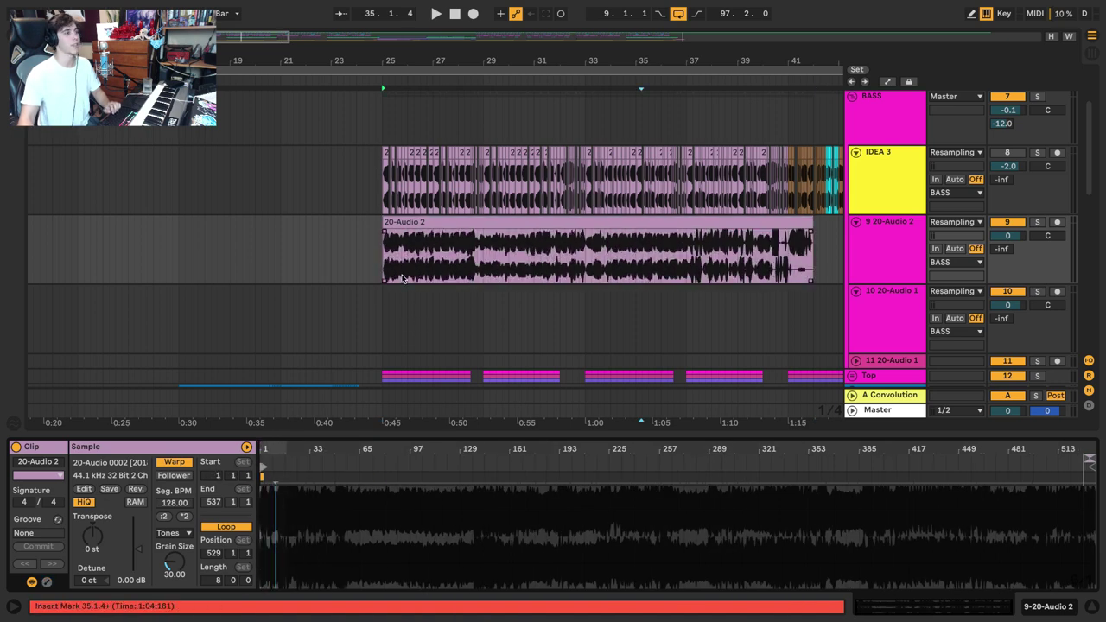
pyautogui.press('space')
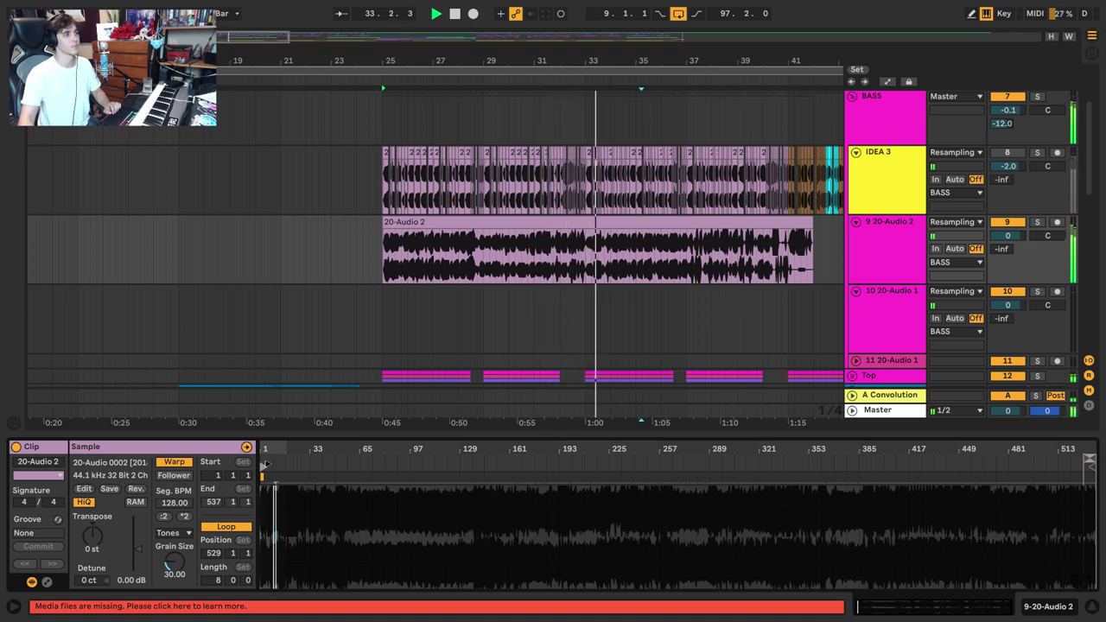
pyautogui.press('space')
pyautogui.moveTo(266, 464); pyautogui.dragTo(412, 468)
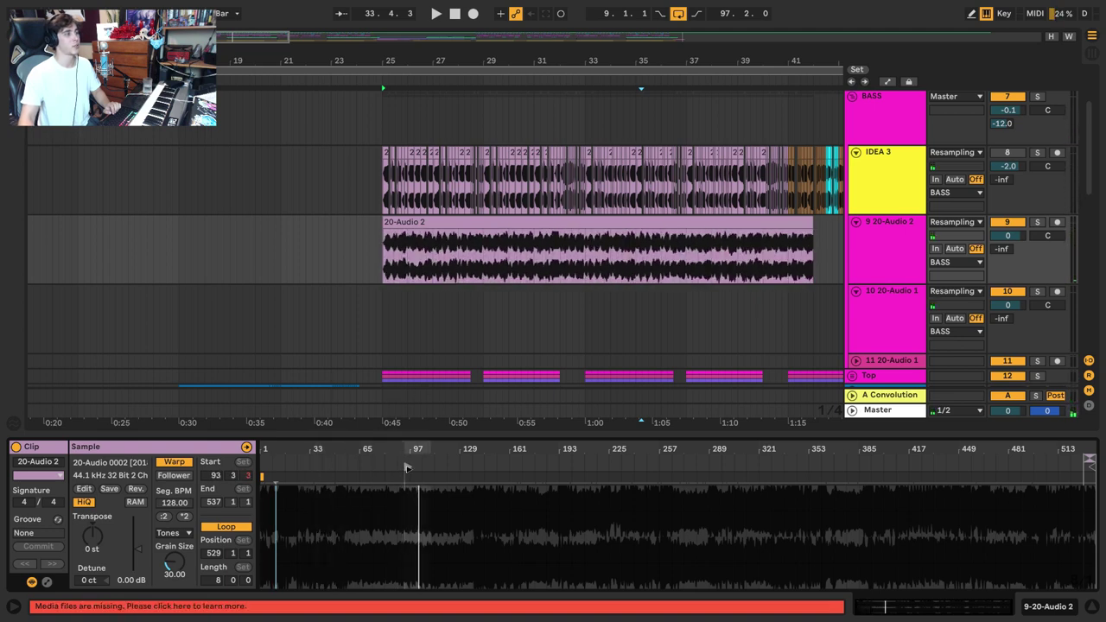
pyautogui.press('space')
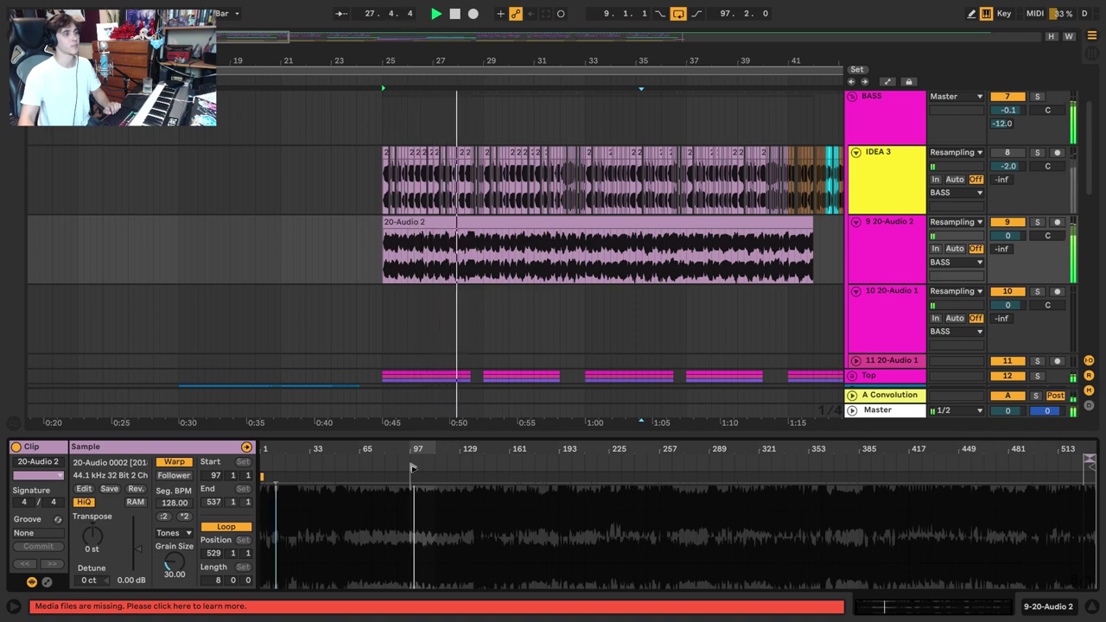
pyautogui.moveTo(412, 468); pyautogui.dragTo(459, 453)
pyautogui.press('space')
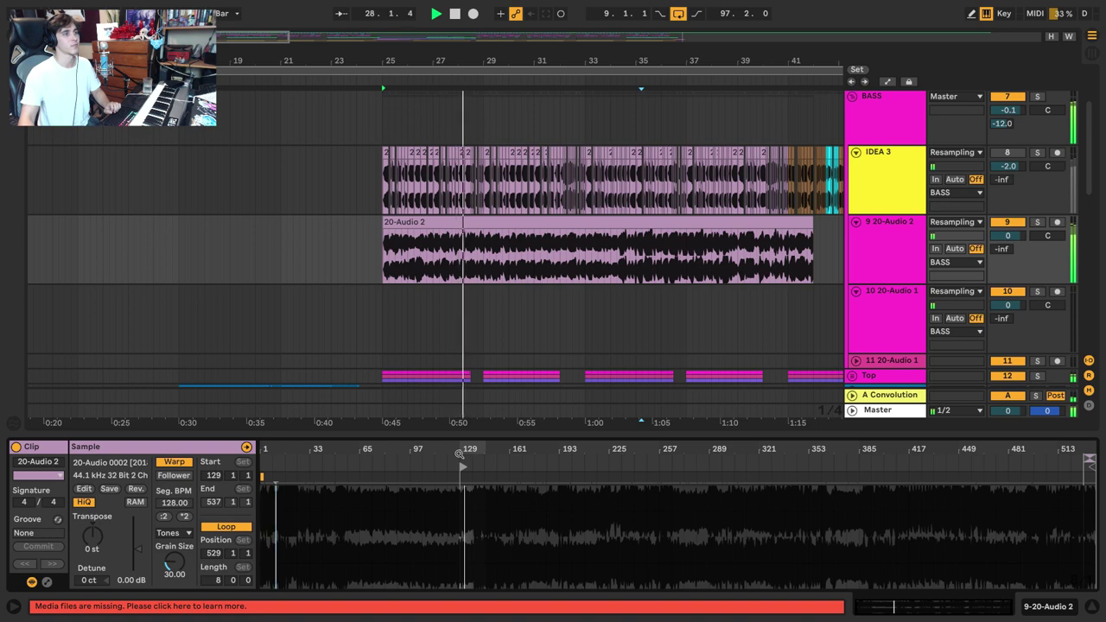
pyautogui.press('space')
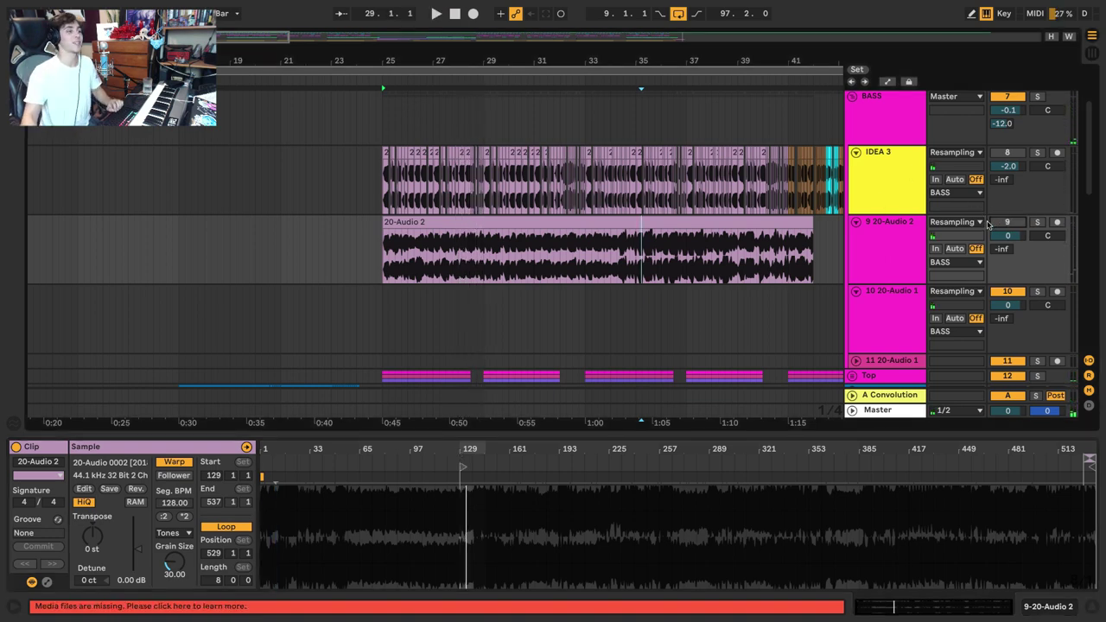
# Add a MIDI track below the bass recording and paste the MIDI DC_Citylights 2_A_100 Bpm clip at bar 25
pyautogui.click(879, 261)
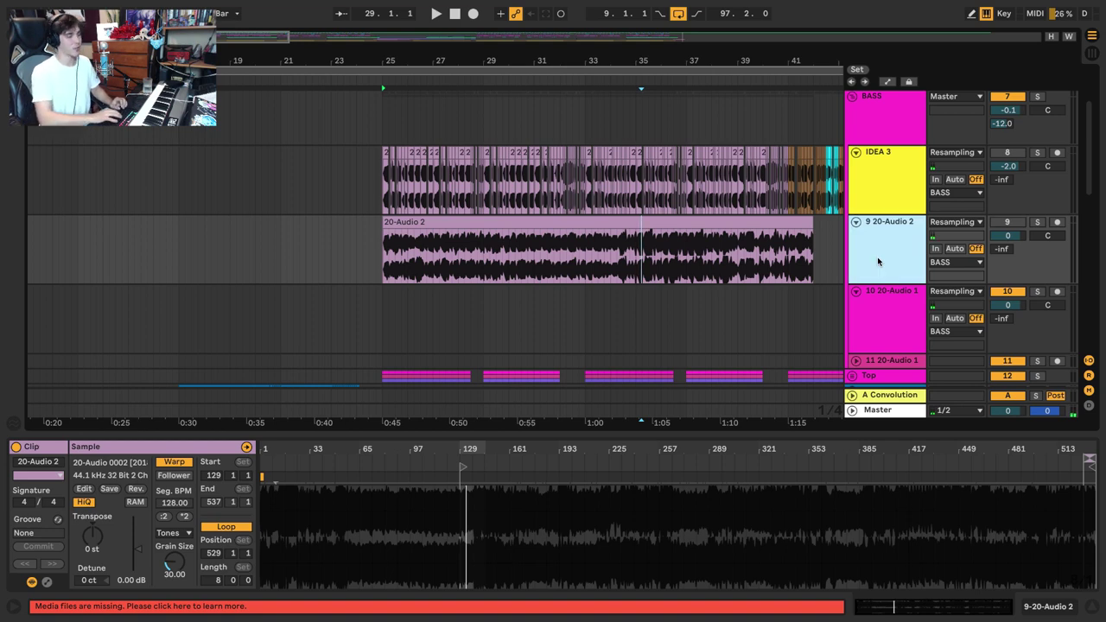
pyautogui.hotkey('ctrl', 'shift', 't')
pyautogui.hotkey('ctrl', 'alt', 'b')
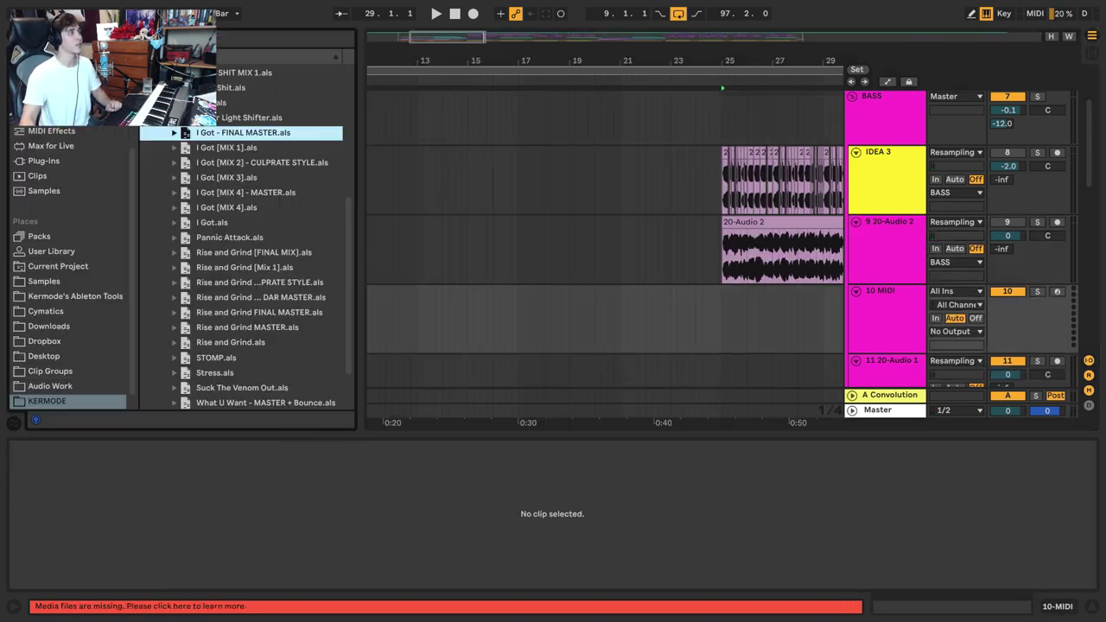
pyautogui.click(50, 101)
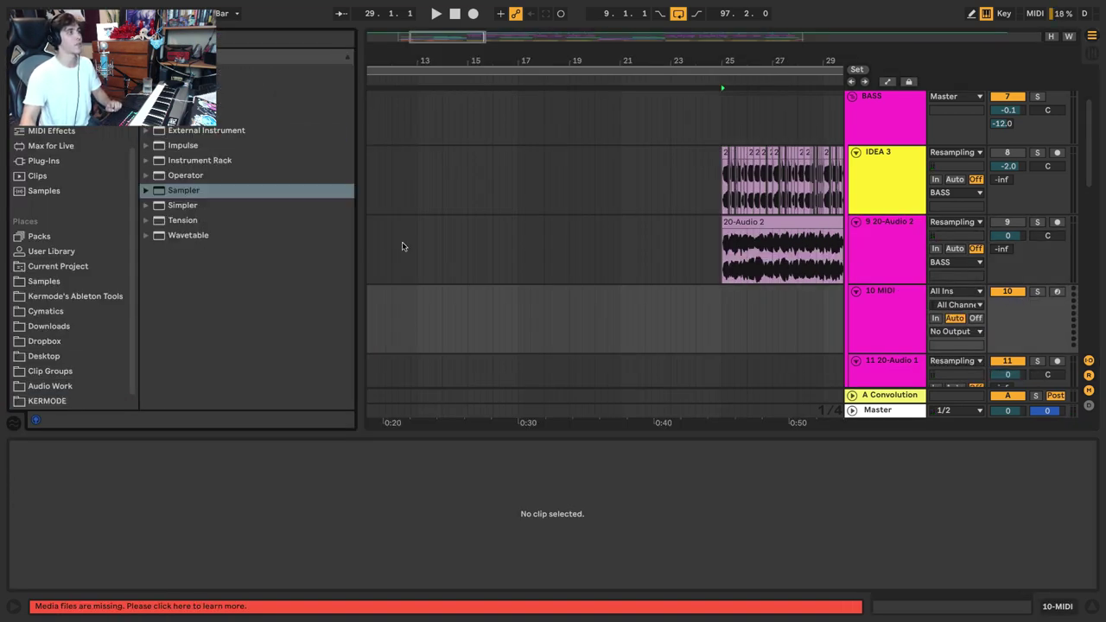
pyautogui.scroll(-4, 641, 200)
pyautogui.hotkey('ctrl', 'v')
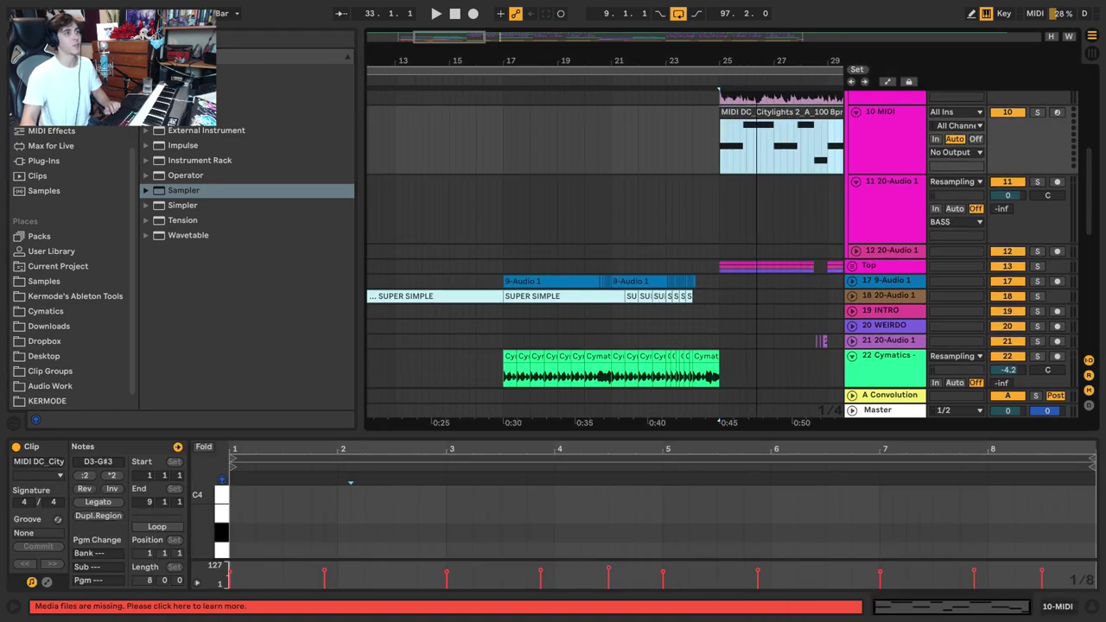
pyautogui.moveTo(756, 61); pyautogui.dragTo(486, 68)
pyautogui.scroll(3, 515, 238)
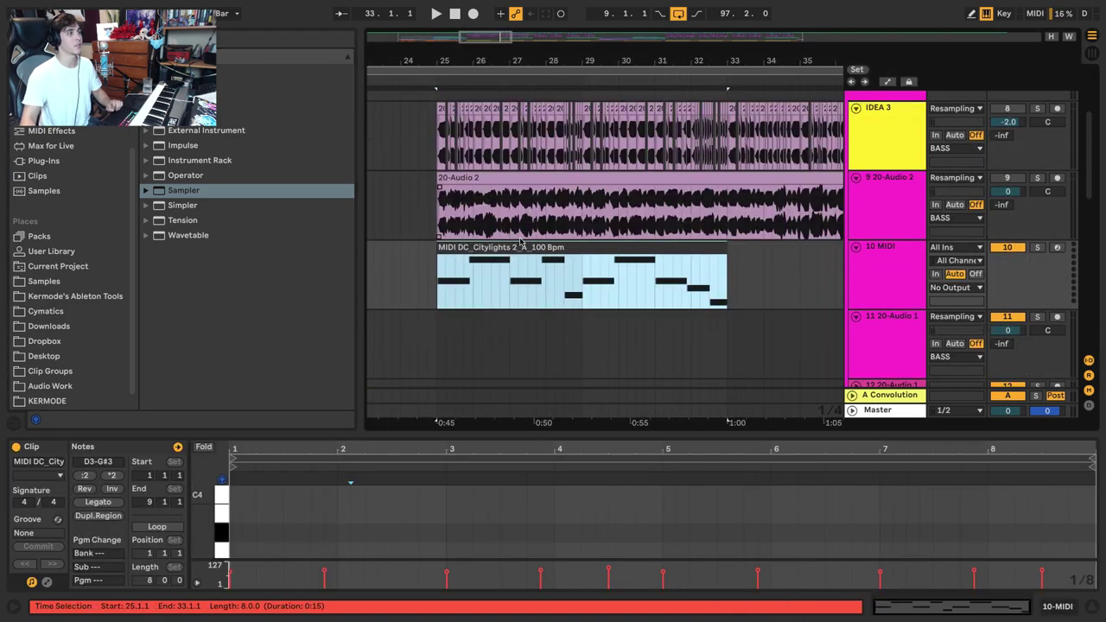
# Find the Serum plug-in by searching for "ser" and load it onto the new MIDI track
pyautogui.click(43, 161)
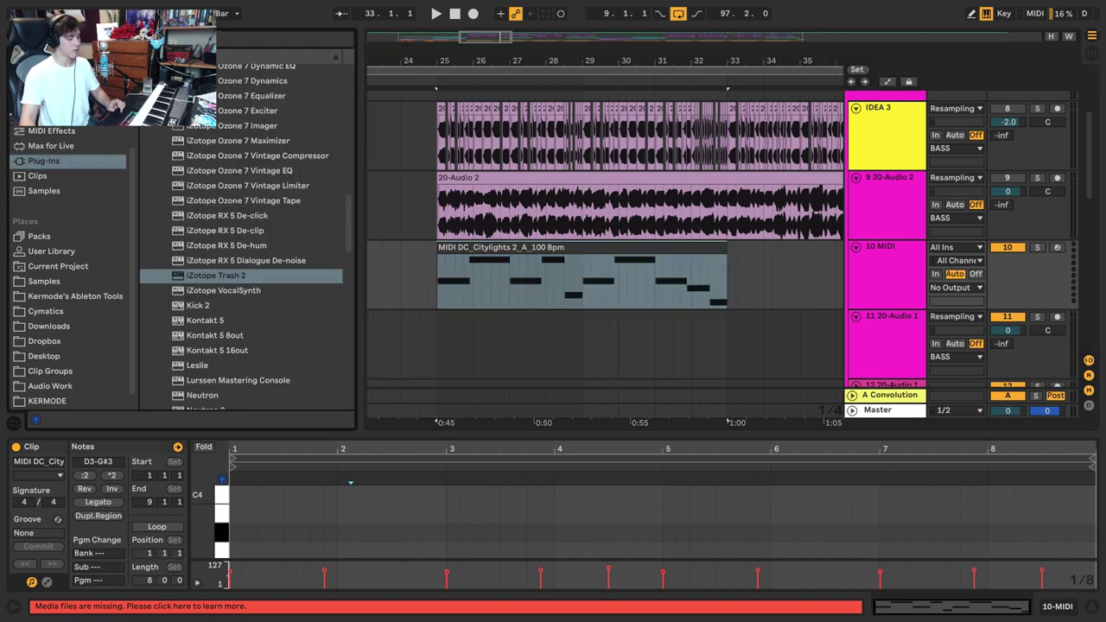
pyautogui.write('ser')
pyautogui.click(198, 129)
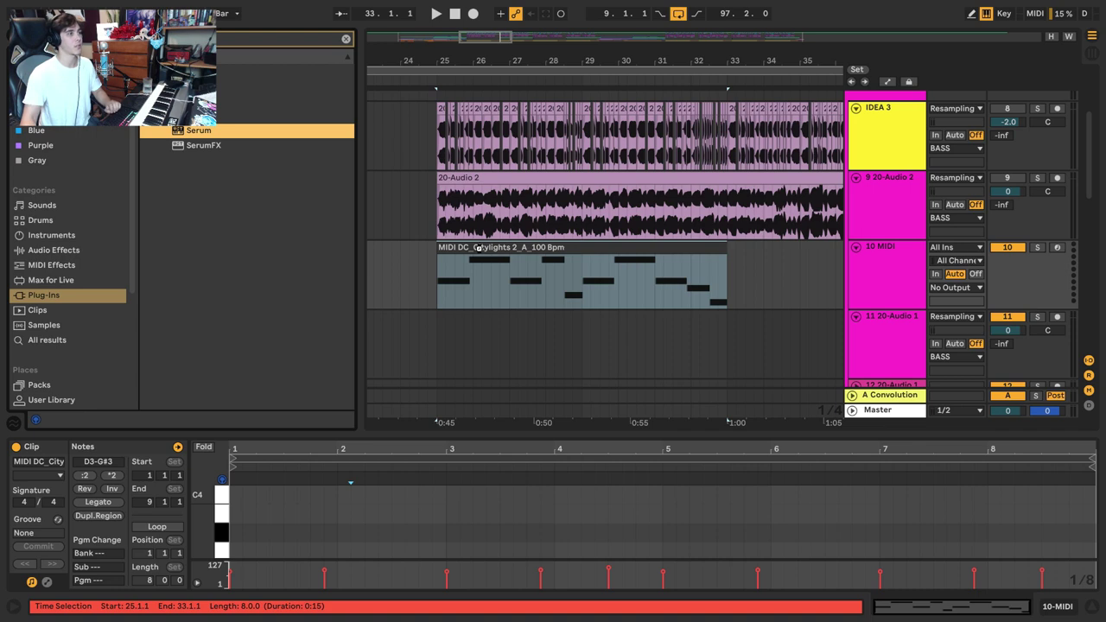
pyautogui.moveTo(479, 248); pyautogui.dragTo(479, 248)
# Play the MIDI clip through Serum's Init patch and lower oscillator A's octave to -3
pyautogui.press('space')
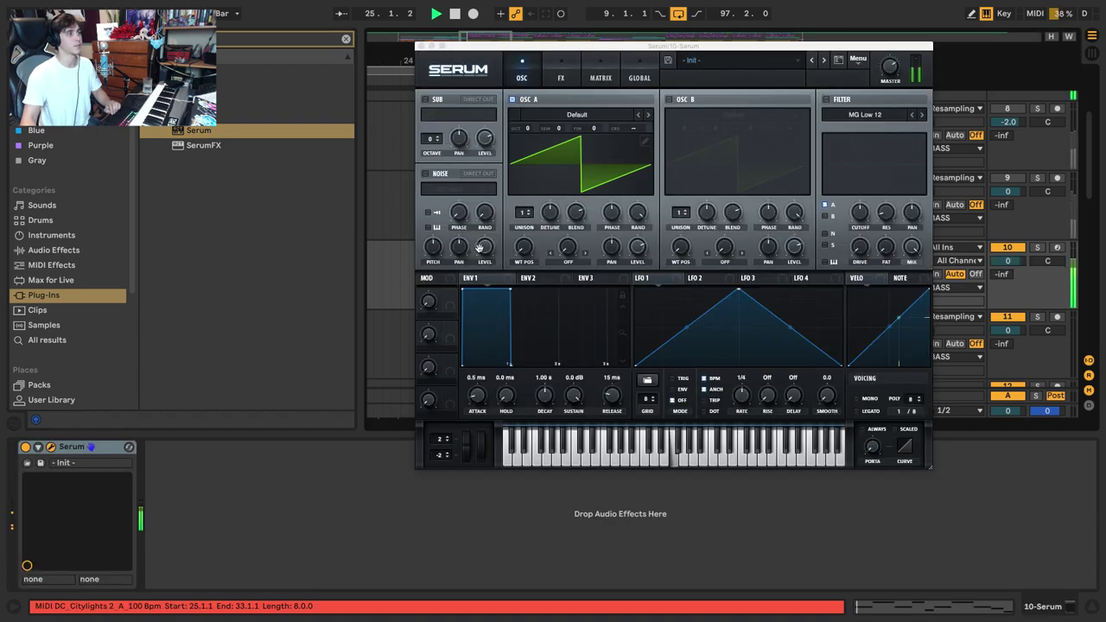
pyautogui.moveTo(529, 130); pyautogui.dragTo(531, 185)
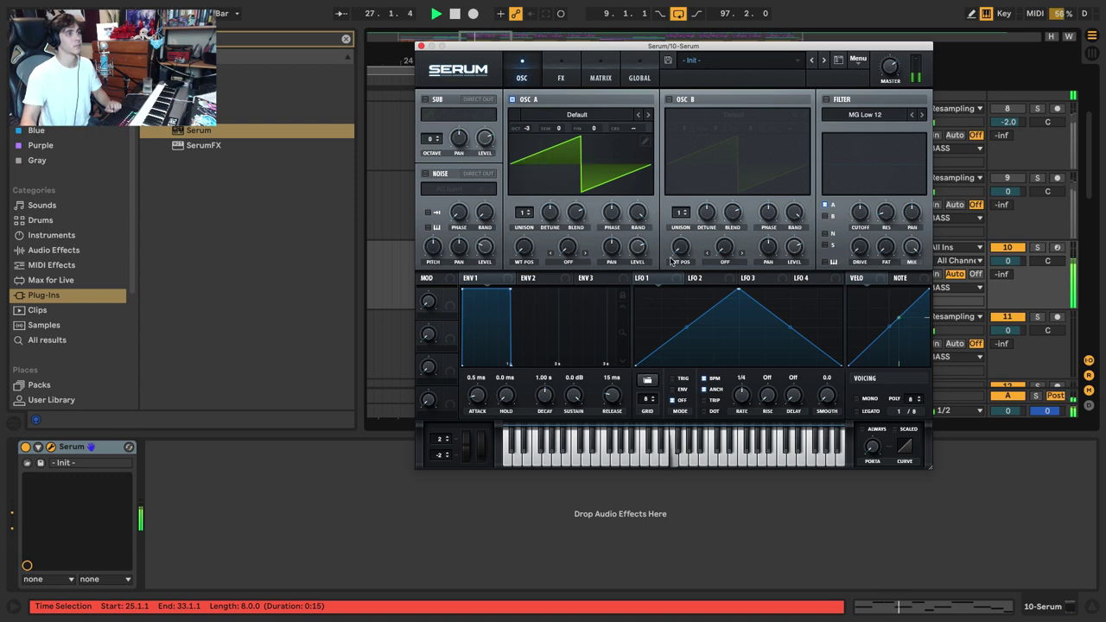
pyautogui.moveTo(638, 244); pyautogui.dragTo(638, 243)
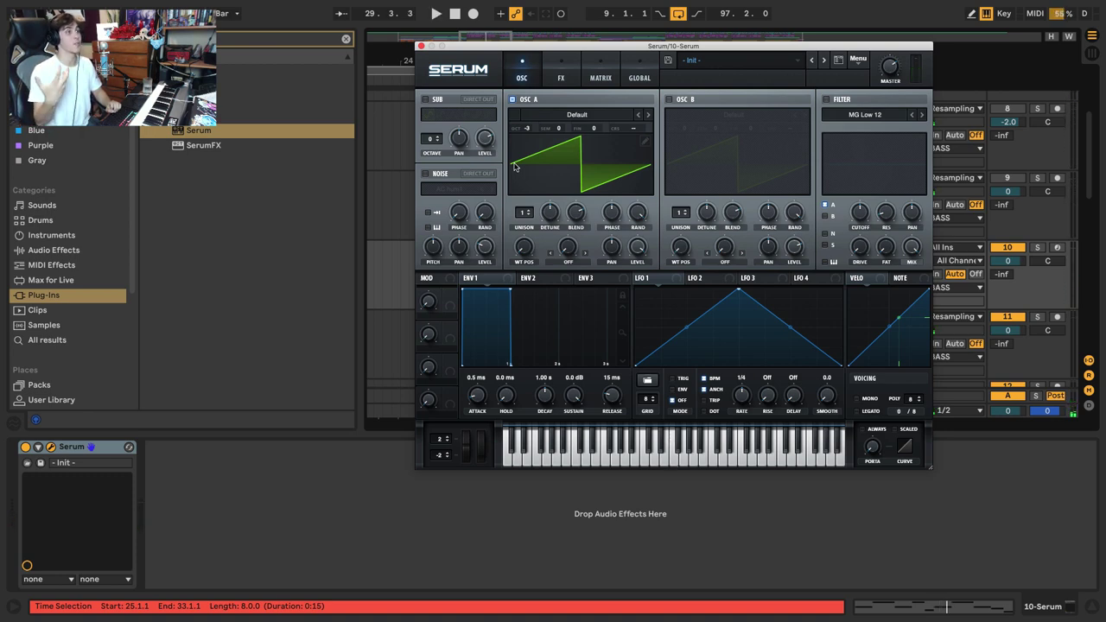
# Load Serum's Harmonic Square preset and bend LFO 1's rising slope outward and its falling slope inward during playback
pyautogui.click(689, 64)
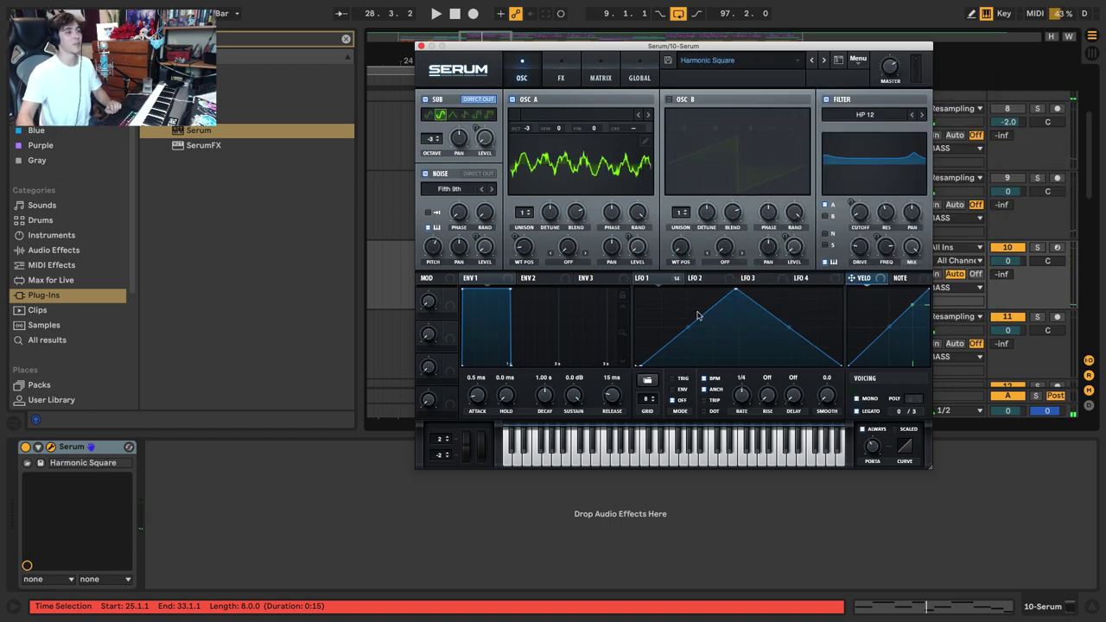
pyautogui.press('space')
pyautogui.moveTo(687, 328); pyautogui.dragTo(687, 316)
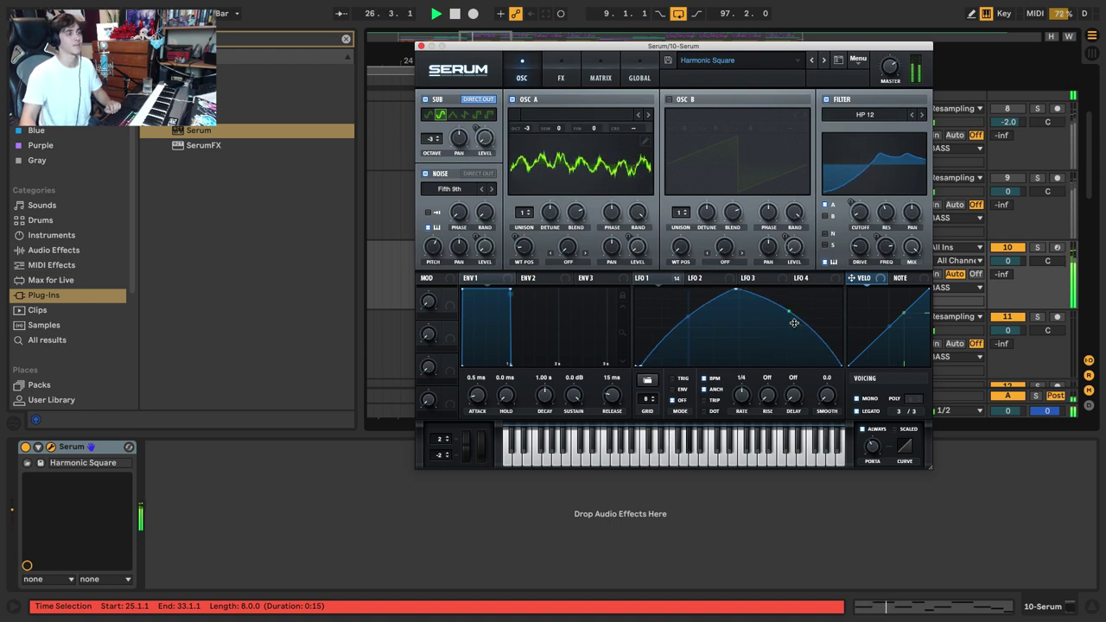
pyautogui.moveTo(793, 329); pyautogui.dragTo(794, 337)
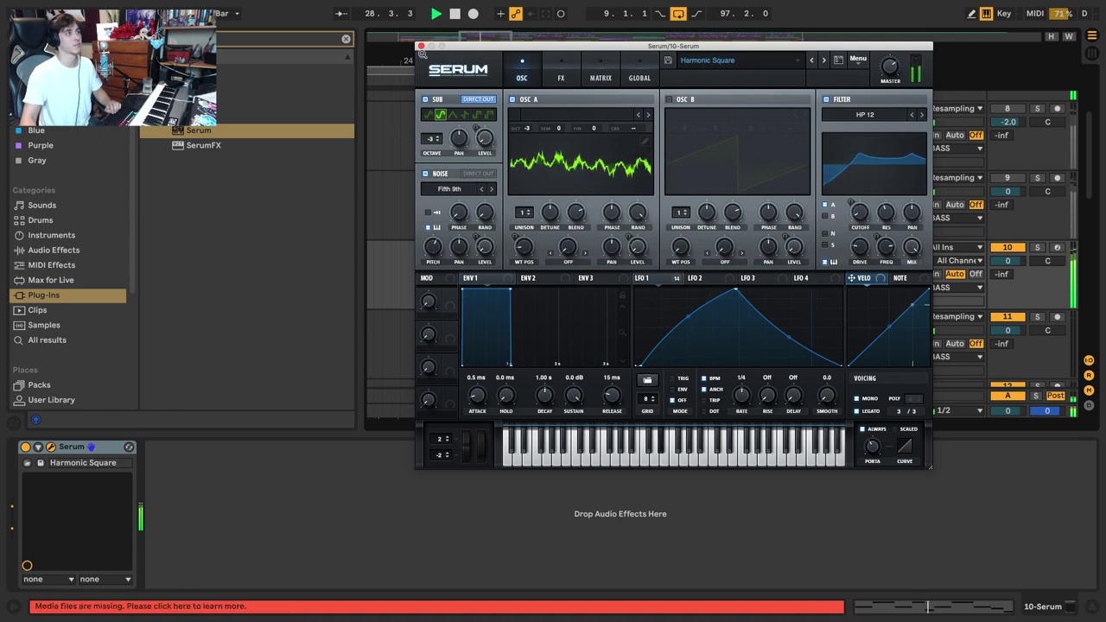
pyautogui.click(421, 47)
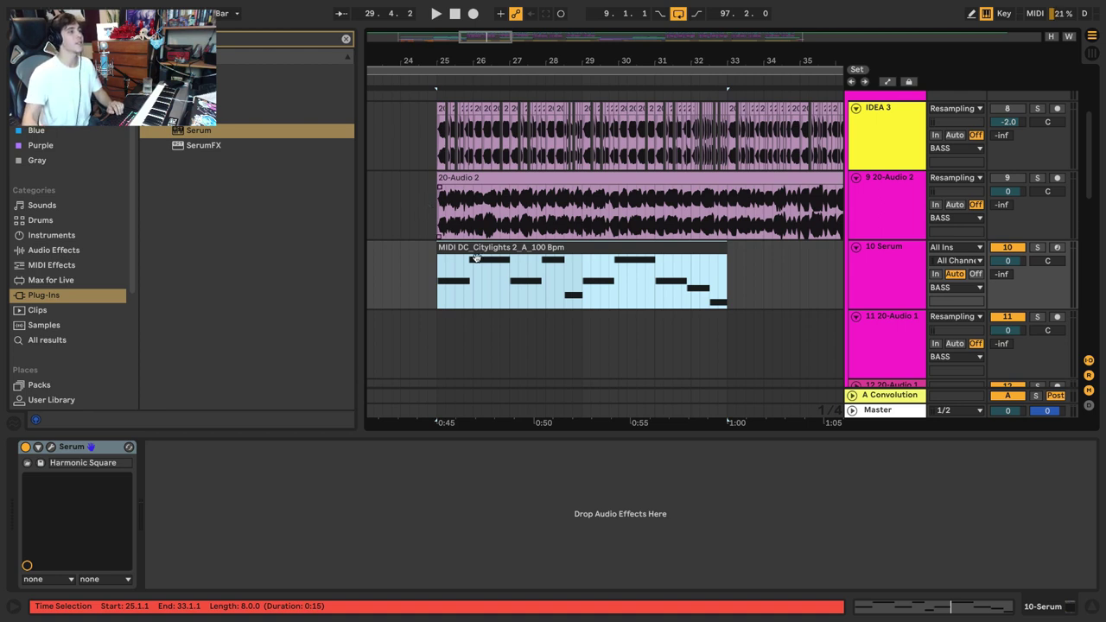
# Set audio track 11's input to 10-Serum with monitoring on In, and mute the track
pyautogui.click(938, 344)
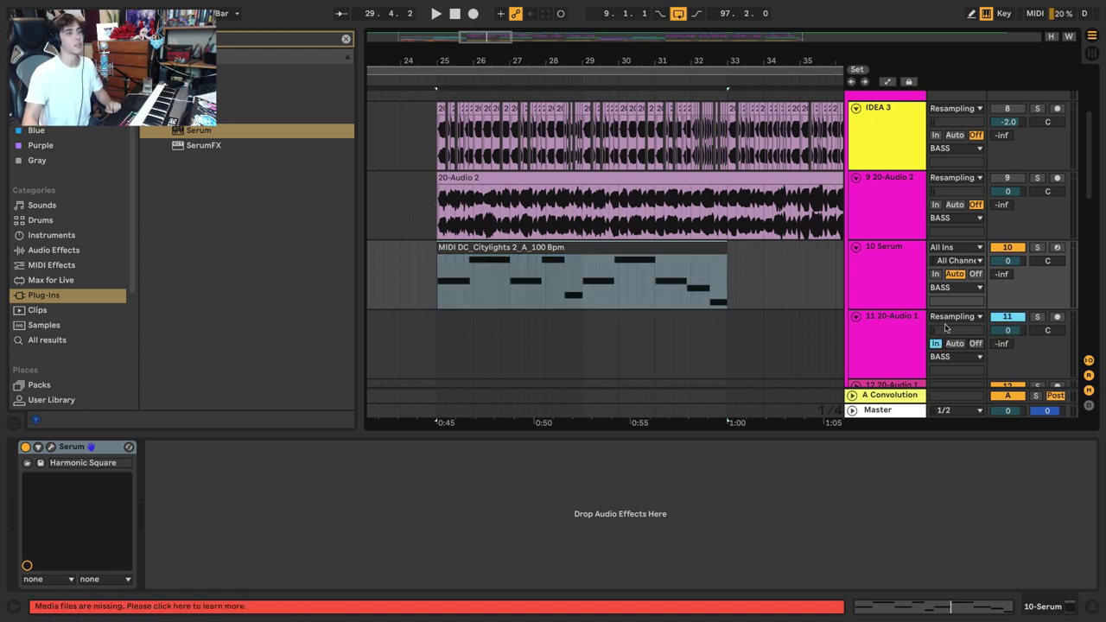
pyautogui.click(888, 329)
pyautogui.click(955, 316)
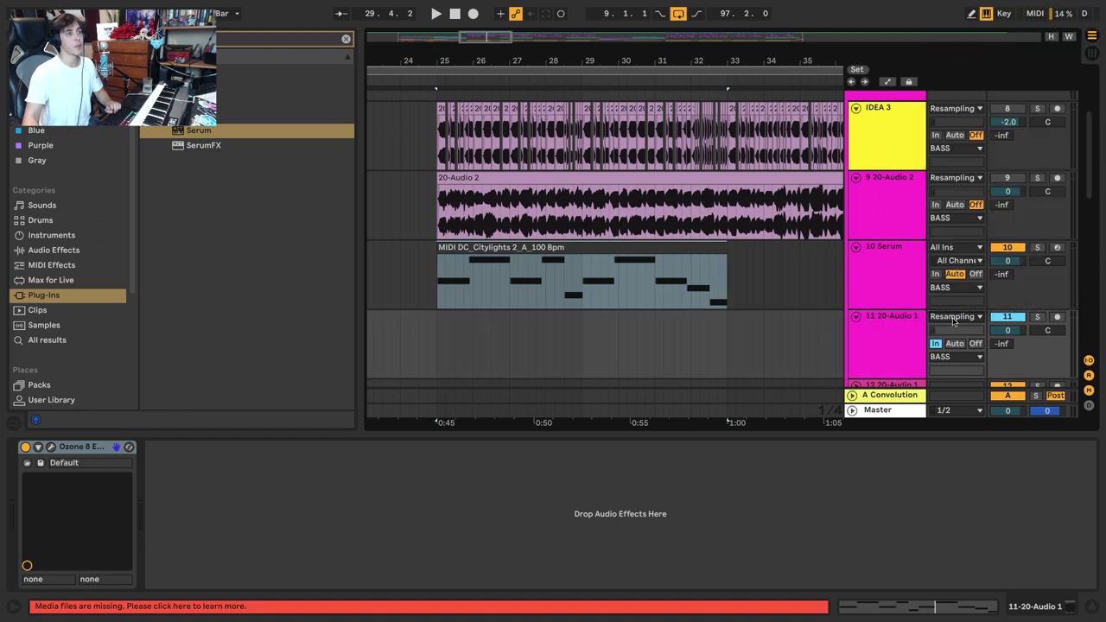
pyautogui.click(954, 317)
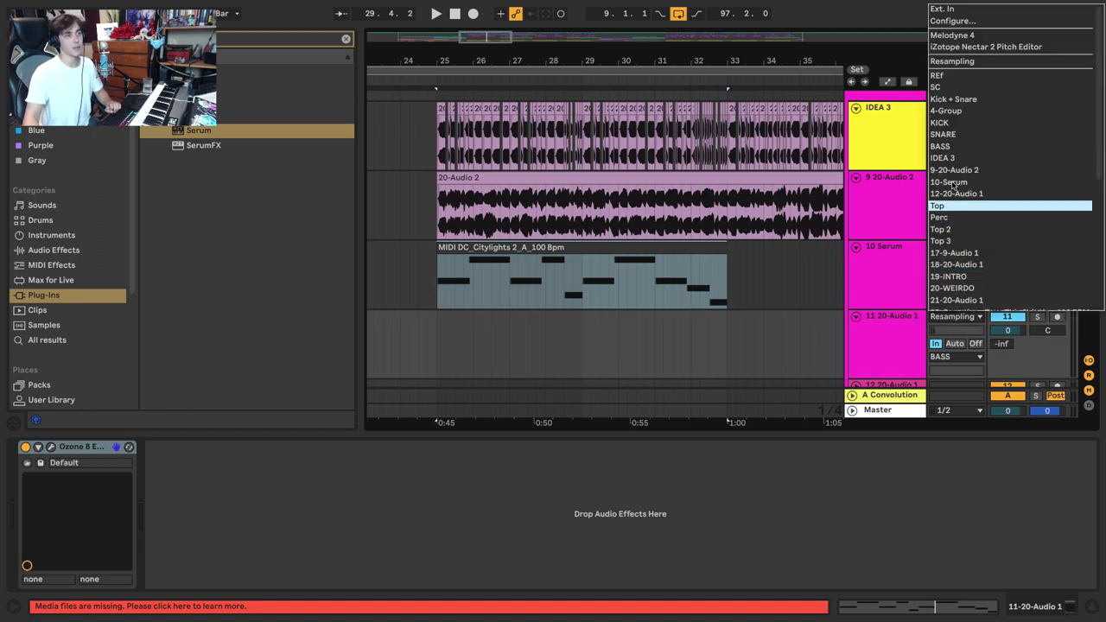
pyautogui.press('Return')
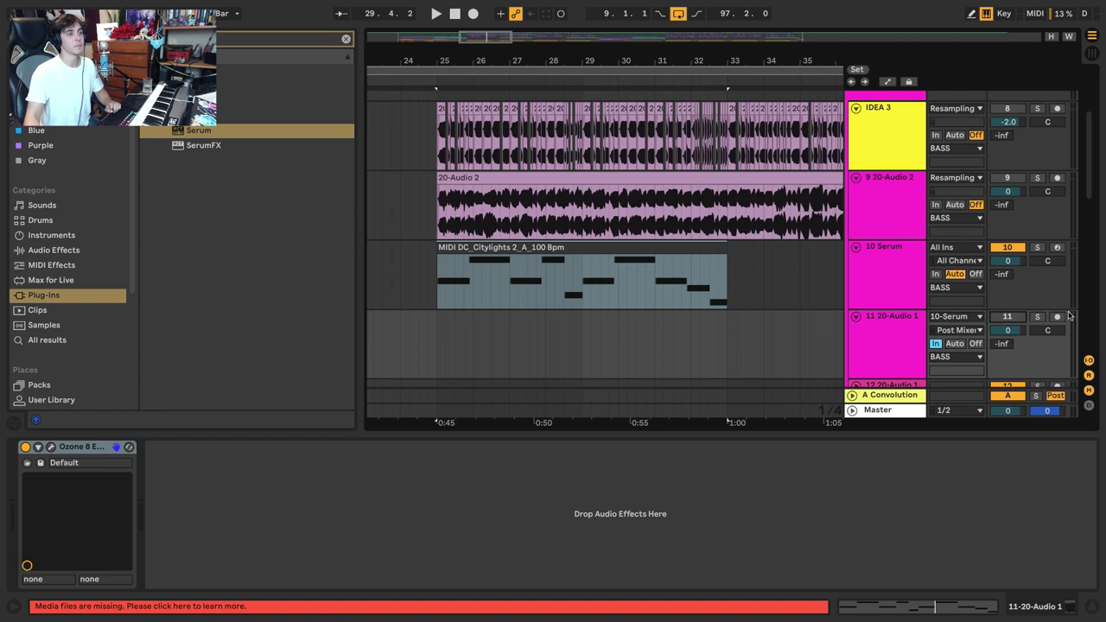
# Loop the Serum MIDI clip's range and add the Beat Repeat preset Glitch Takes after Serum on its track
pyautogui.click(517, 246)
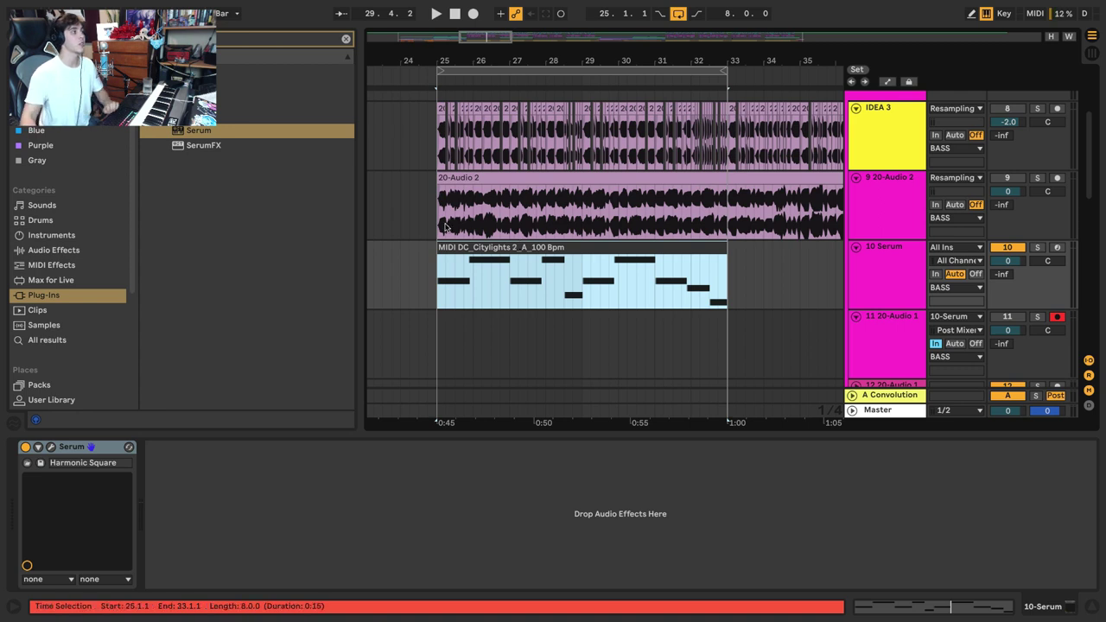
pyautogui.click(86, 250)
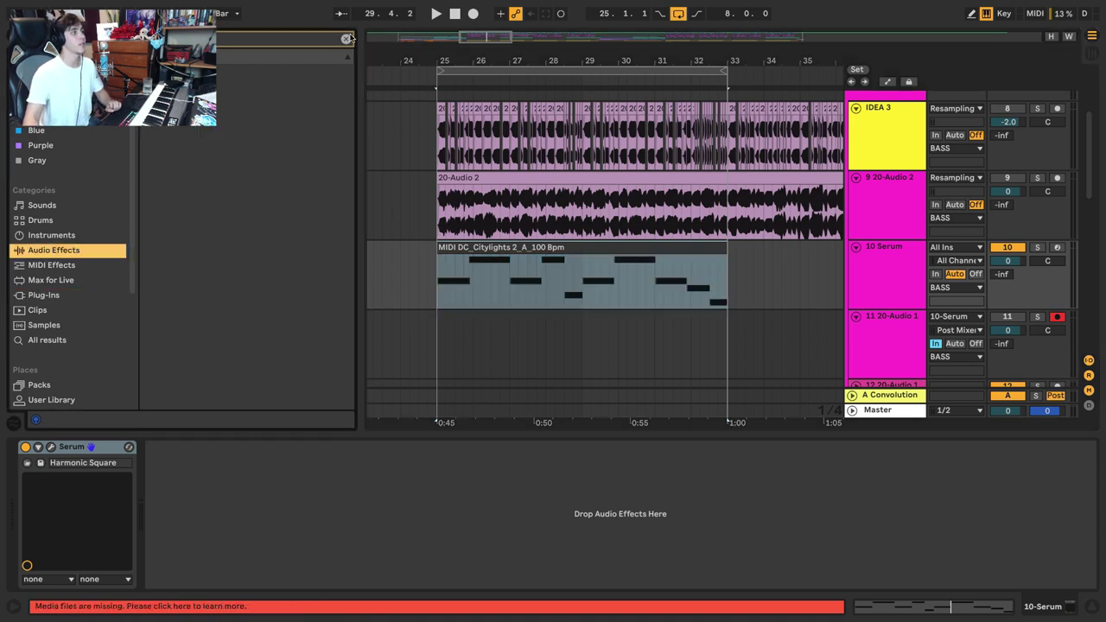
pyautogui.click(347, 39)
pyautogui.click(146, 224)
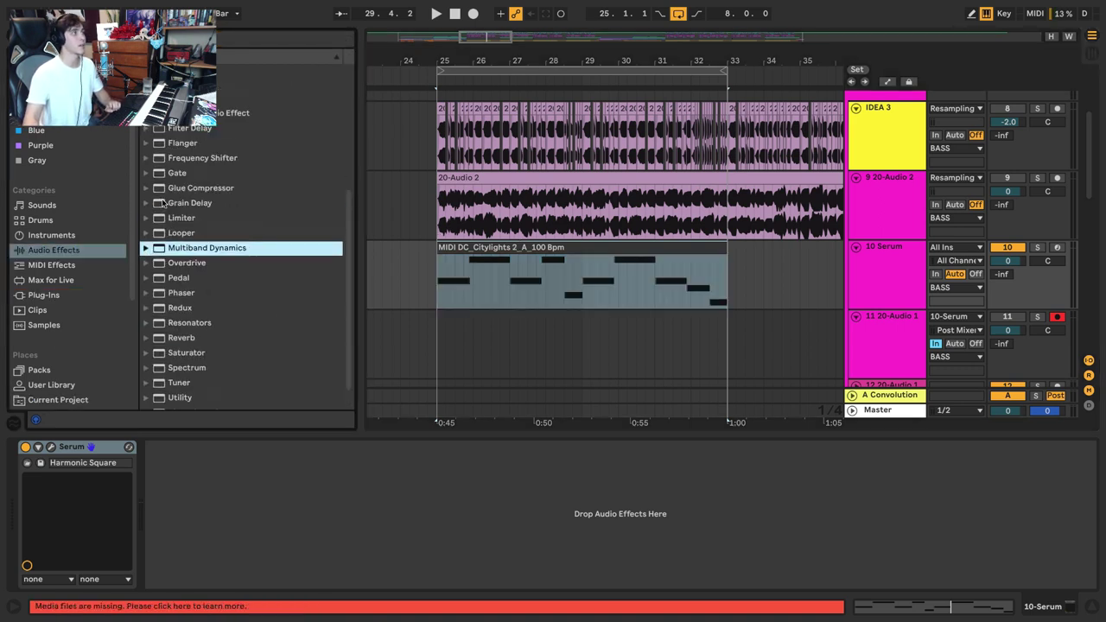
pyautogui.scroll(5, 163, 216)
pyautogui.scroll(1, 156, 173)
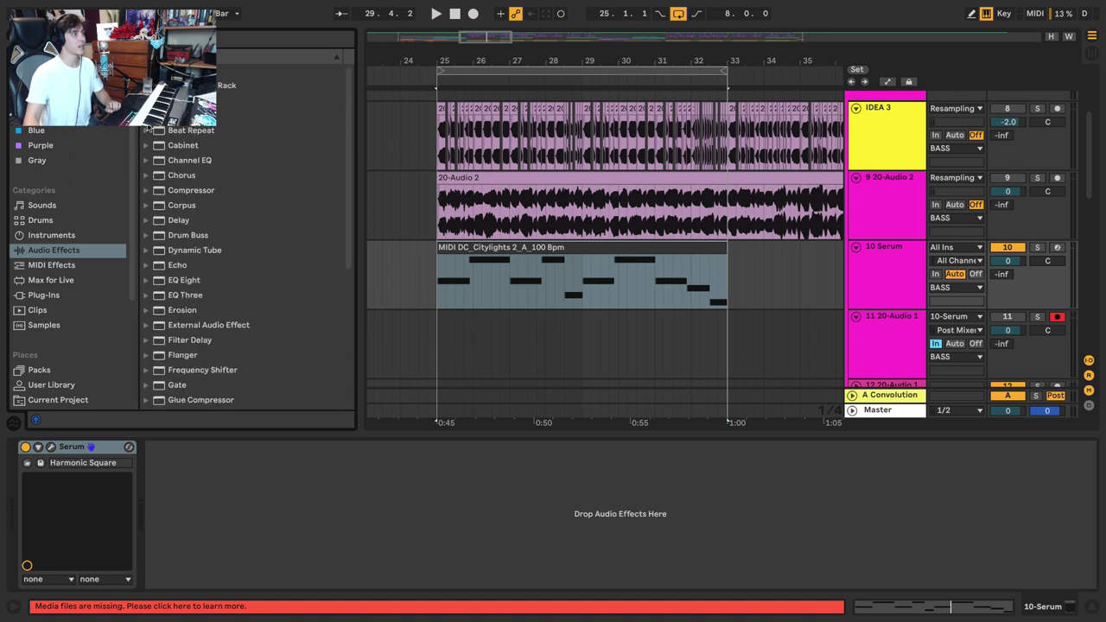
pyautogui.click(146, 130)
pyautogui.click(193, 220)
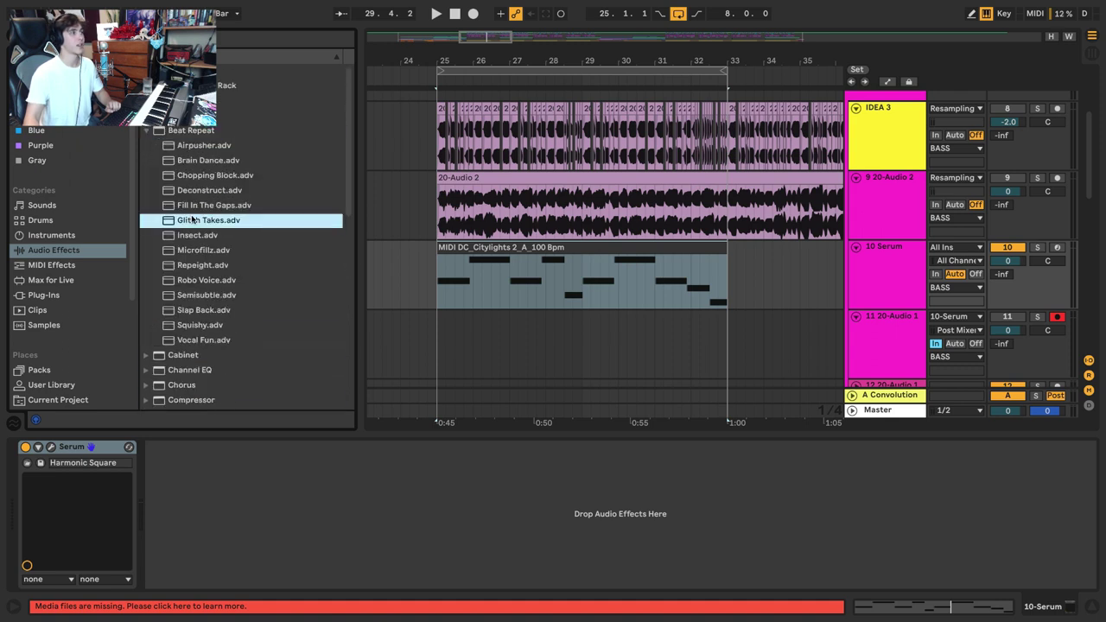
pyautogui.moveTo(460, 270); pyautogui.dragTo(463, 241)
pyautogui.click(463, 244)
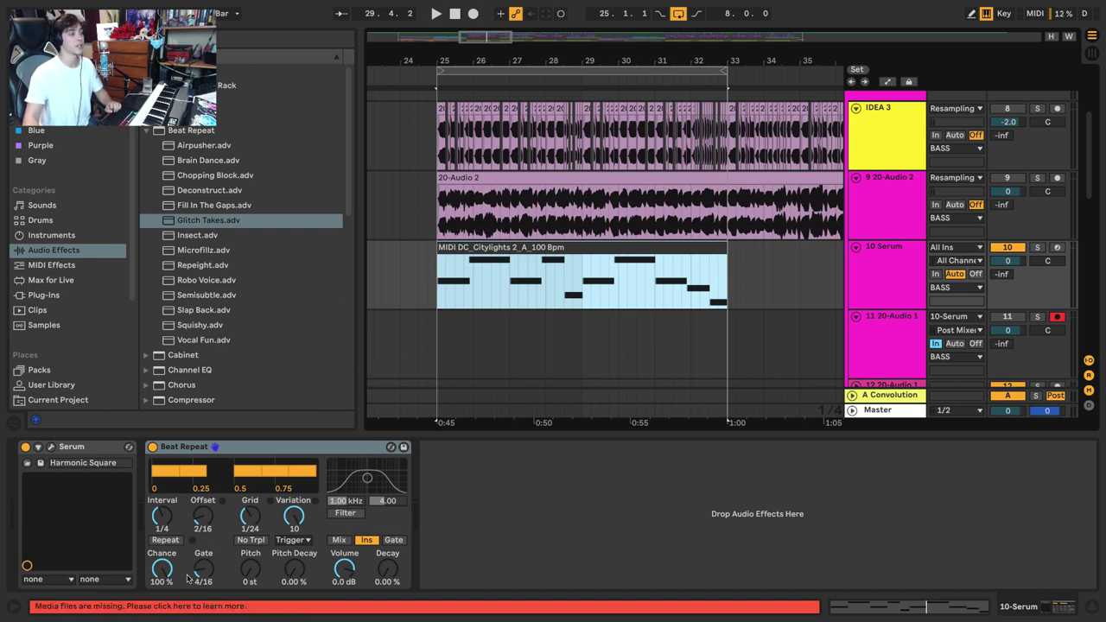
# Set Beat Repeat's chance to 9.52 % and its grid to 1/8, and audition the looped bass clip
pyautogui.moveTo(164, 577); pyautogui.dragTo(164, 605)
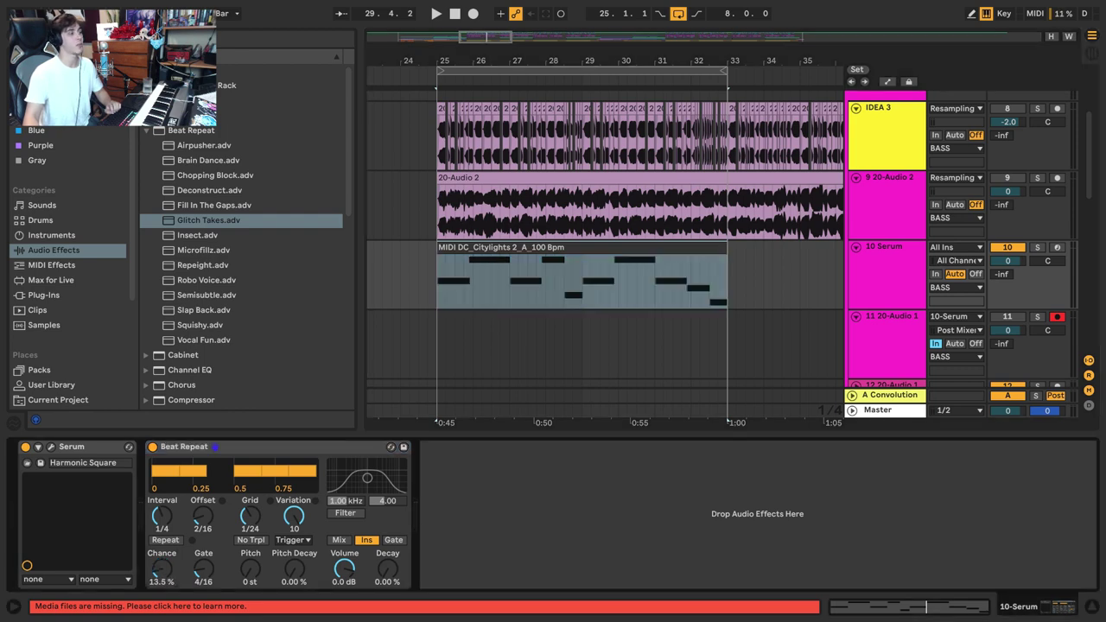
pyautogui.press('space')
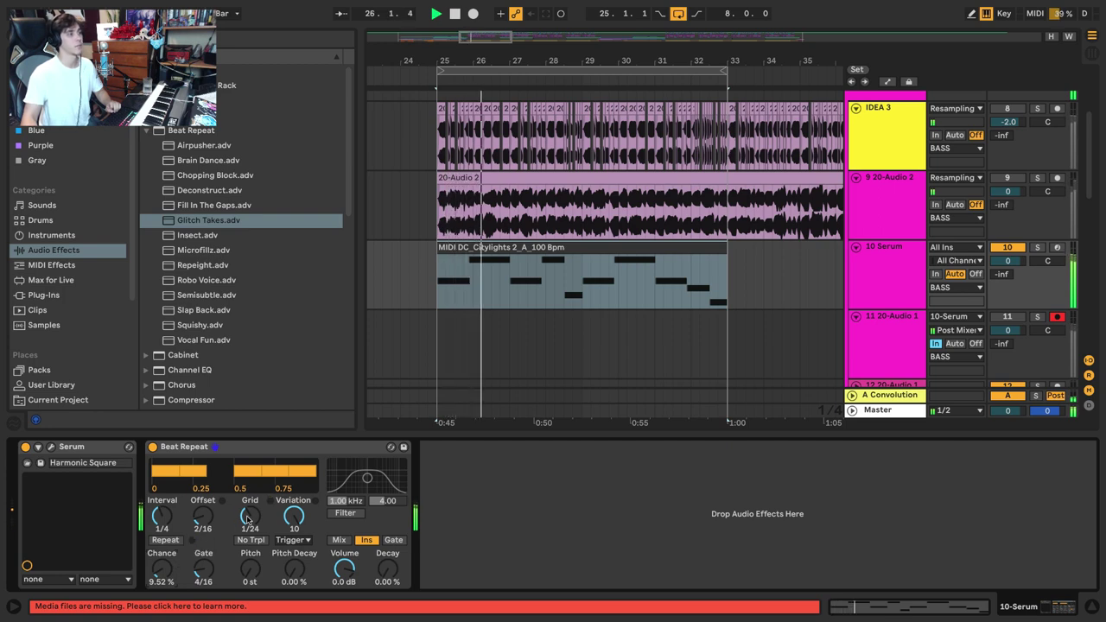
pyautogui.press('space')
pyautogui.moveTo(293, 517)
pyautogui.mouseDown()
pyautogui.moveTo(294, 553)
pyautogui.moveTo(294, 517)
pyautogui.mouseUp()
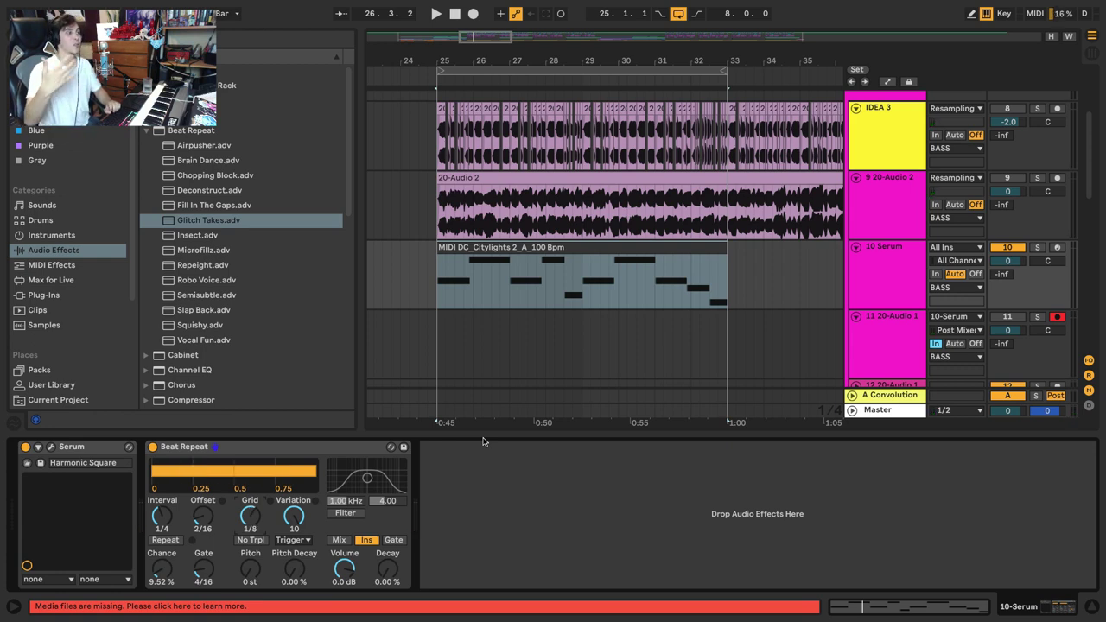
pyautogui.press('space')
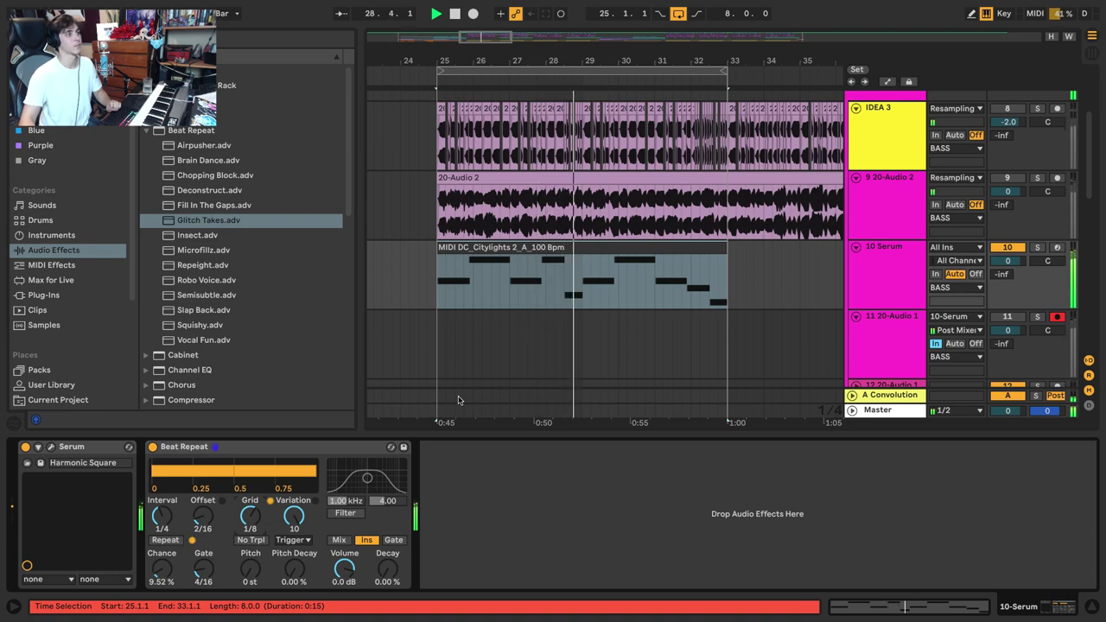
pyautogui.press('space')
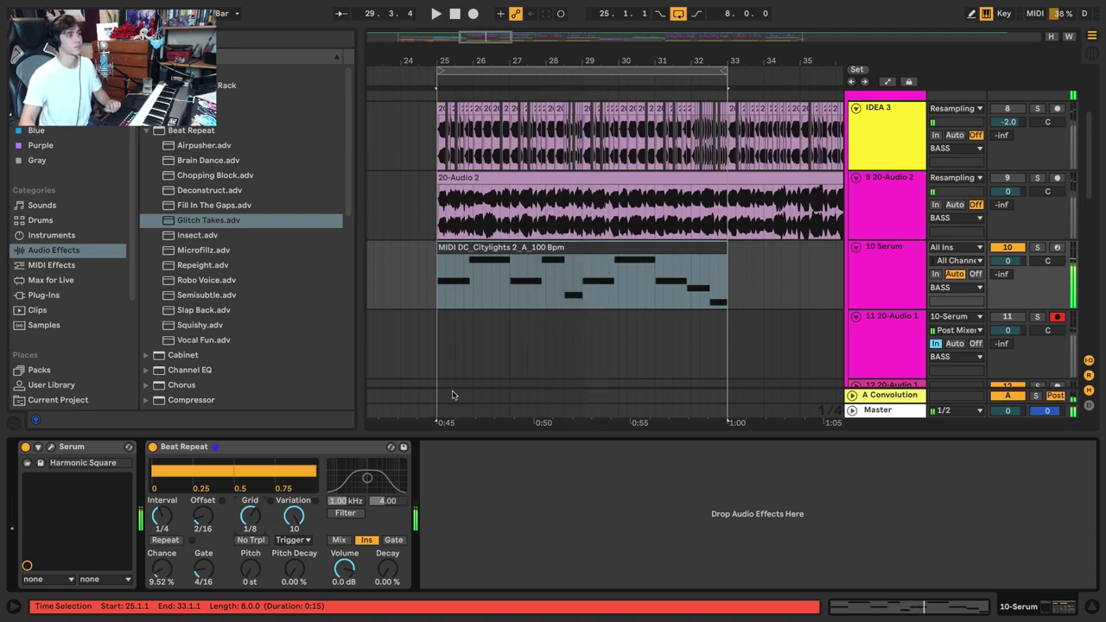
# Find the FabFilter Saturn plug-in and insert it between Serum and Beat Repeat
pyautogui.click(48, 298)
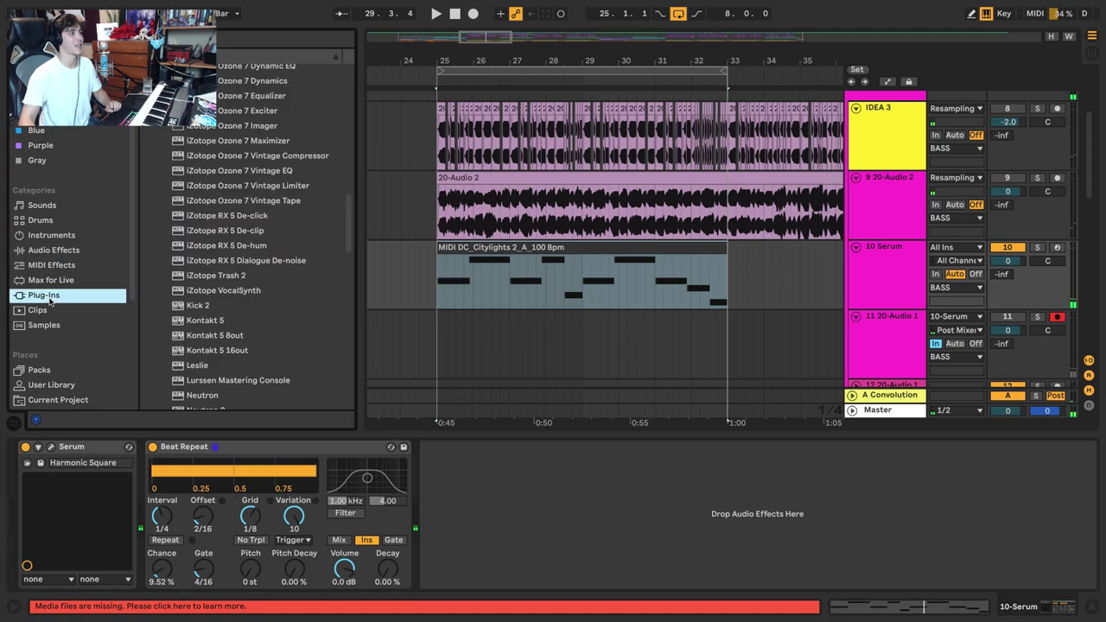
pyautogui.scroll(8, 251, 260)
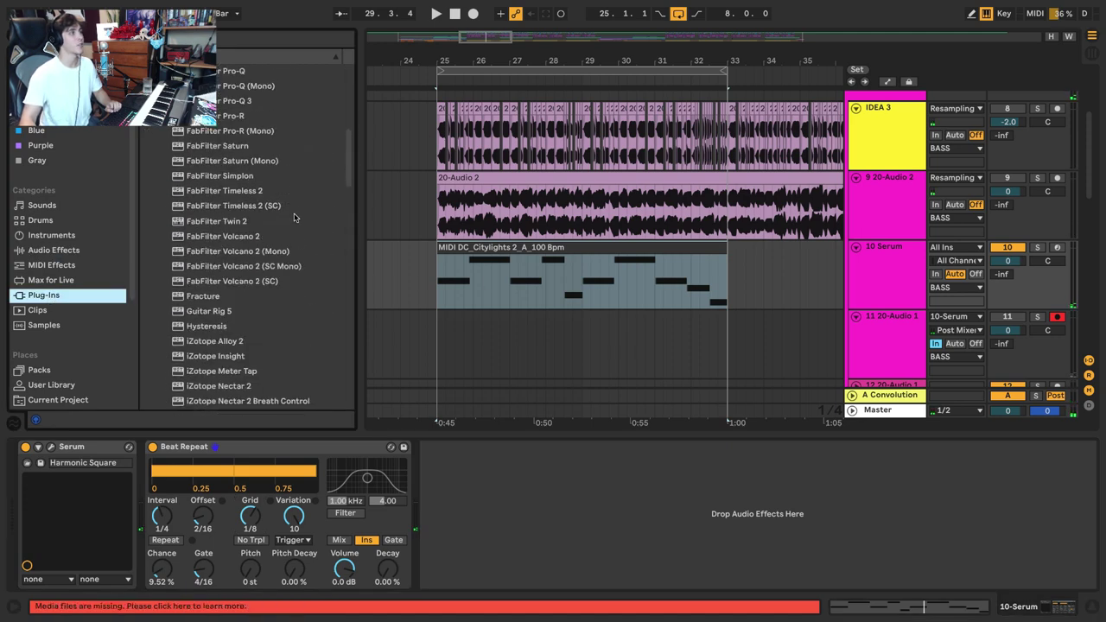
pyautogui.scroll(3, 279, 205)
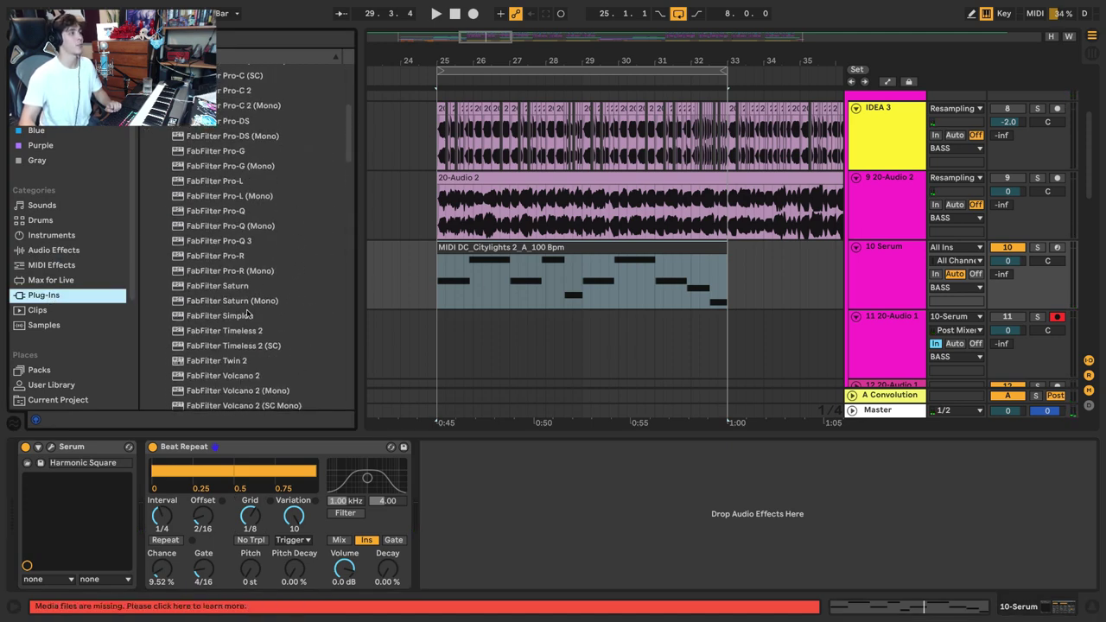
pyautogui.moveTo(232, 291); pyautogui.dragTo(145, 472)
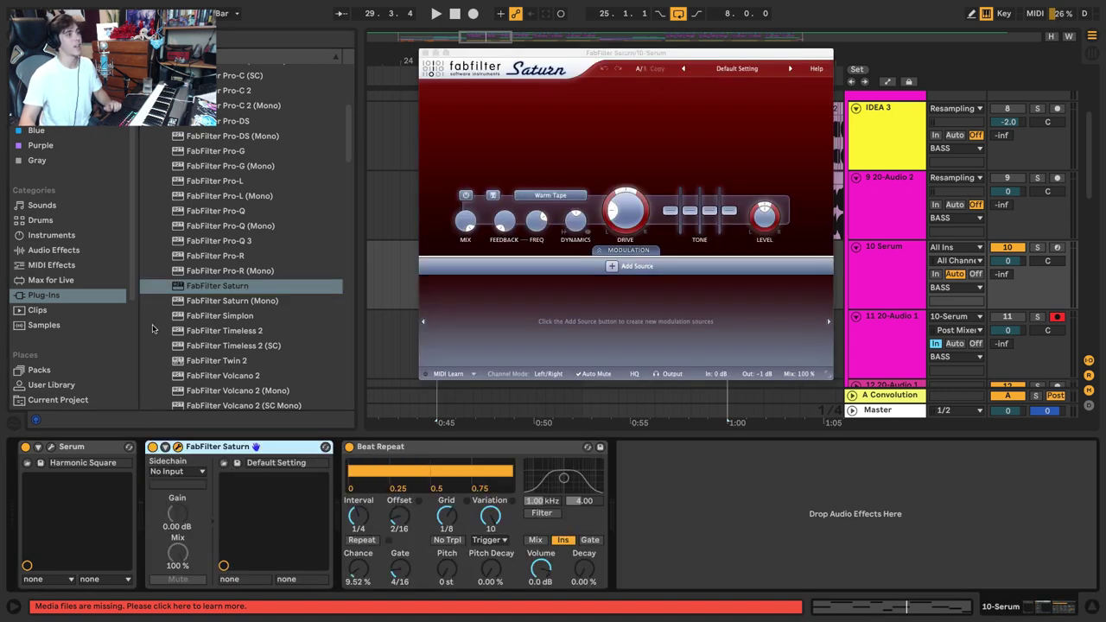
# Add the Multiband Dynamics preset OTT after Beat Repeat, with mid output at 13.0 dB and low output at 16.0 dB
pyautogui.click(59, 249)
pyautogui.scroll(-10, 249, 279)
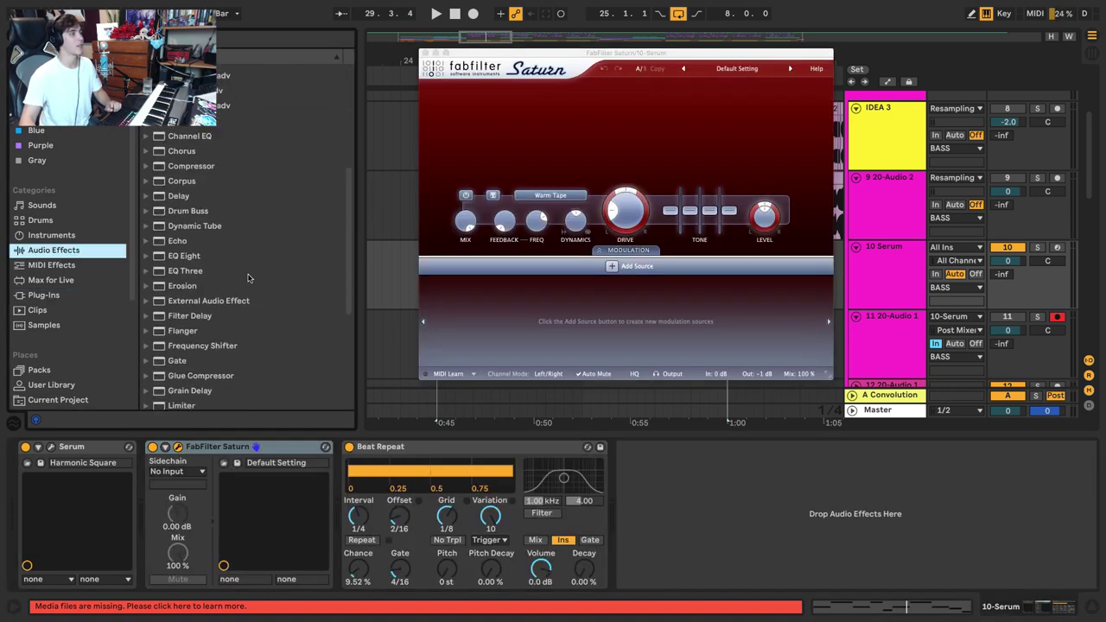
pyautogui.click(147, 223)
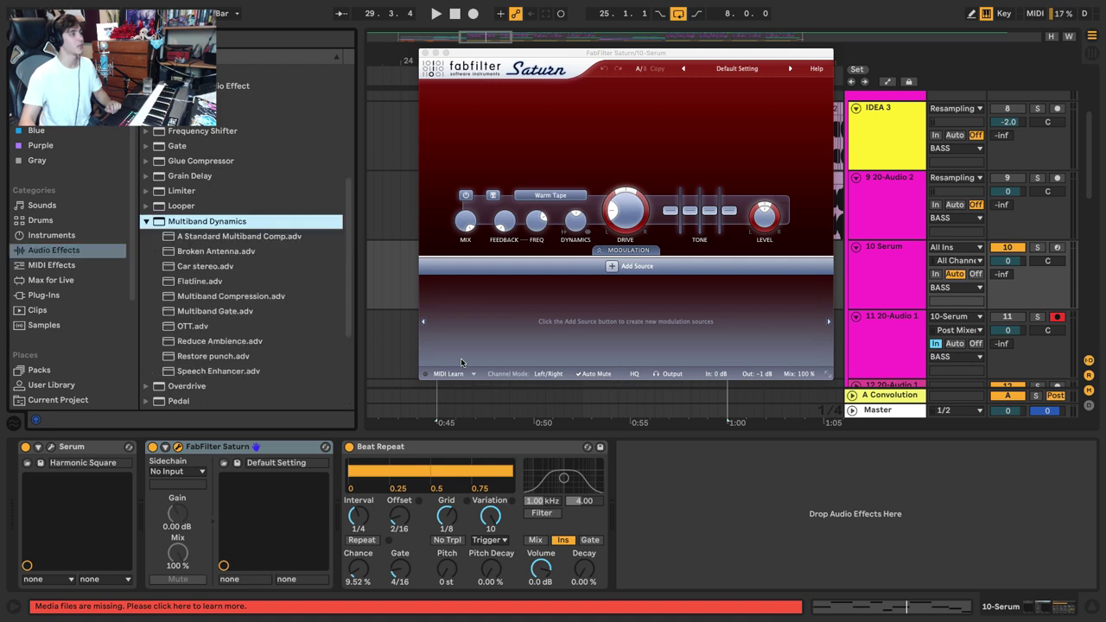
pyautogui.moveTo(192, 326); pyautogui.dragTo(843, 522)
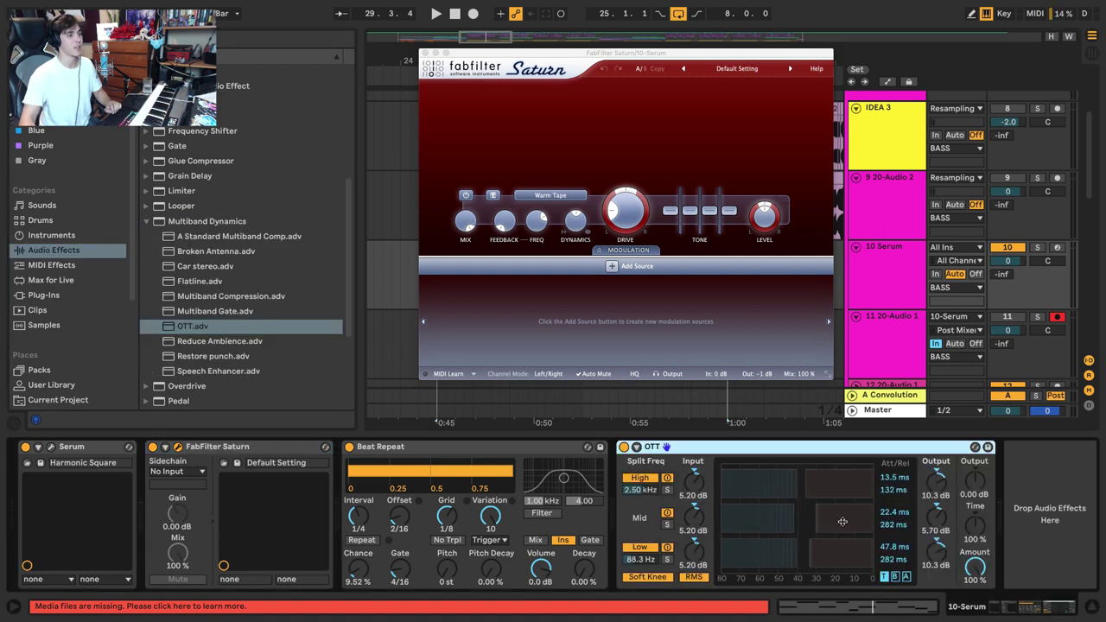
pyautogui.click(932, 523)
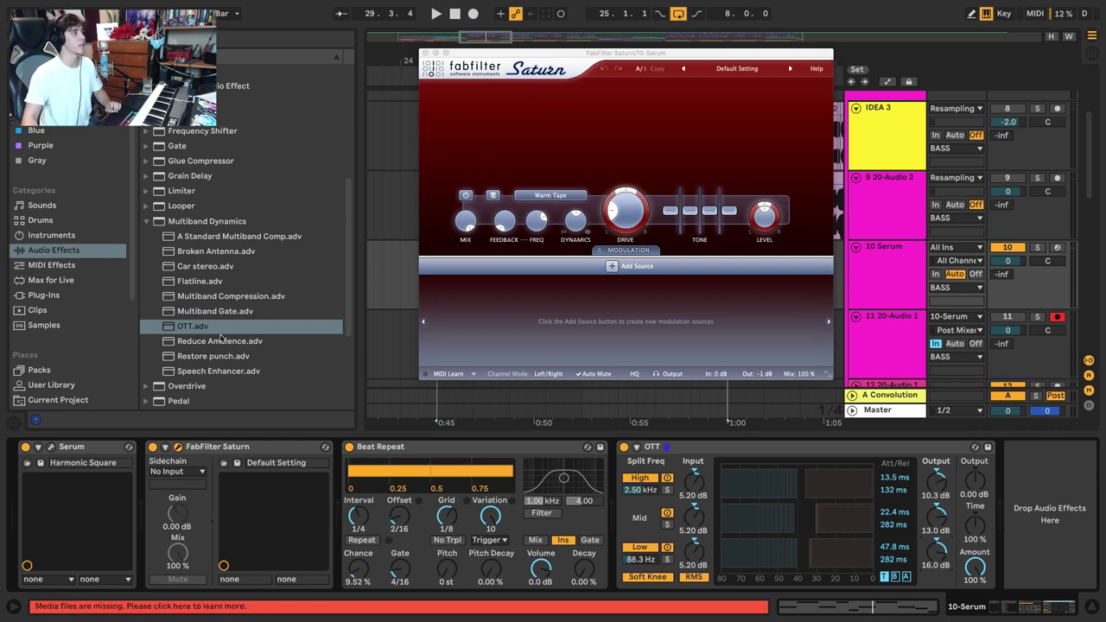
pyautogui.click(147, 222)
# Insert FabFilter Volcano 2 between Serum and Saturn, and arrange both plug-in windows so they do not overlap
pyautogui.click(43, 295)
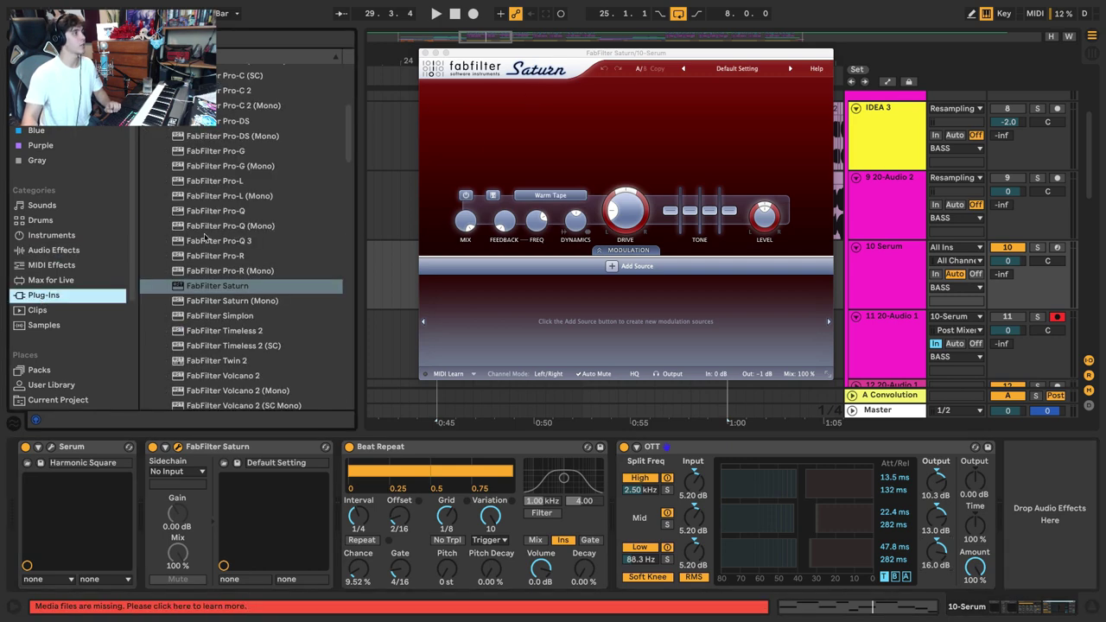
pyautogui.scroll(-2, 257, 274)
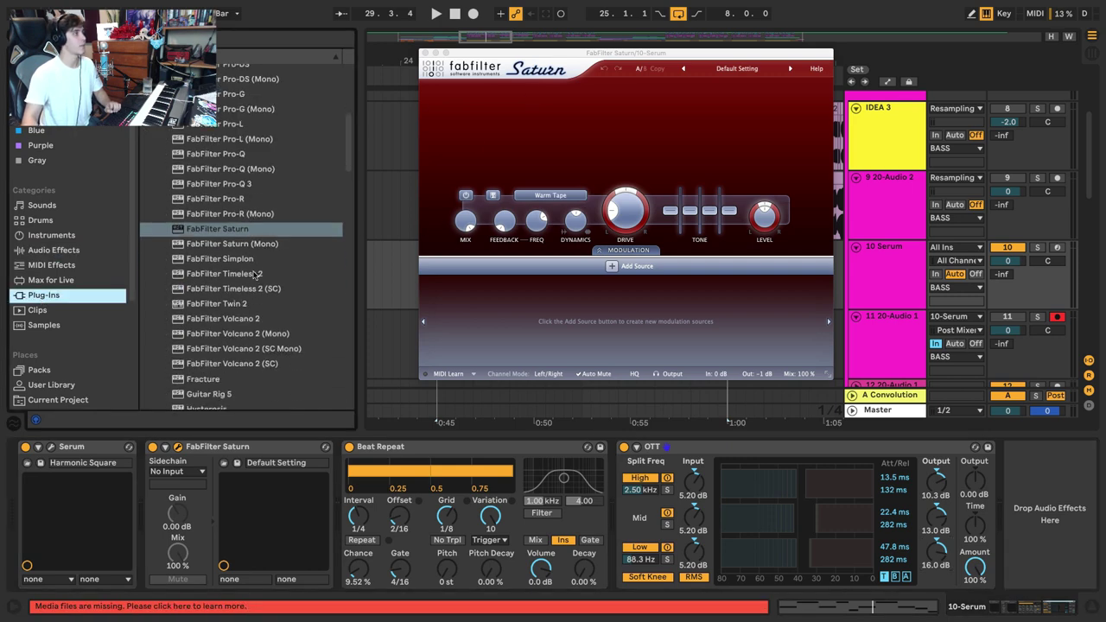
pyautogui.moveTo(240, 327); pyautogui.dragTo(185, 474)
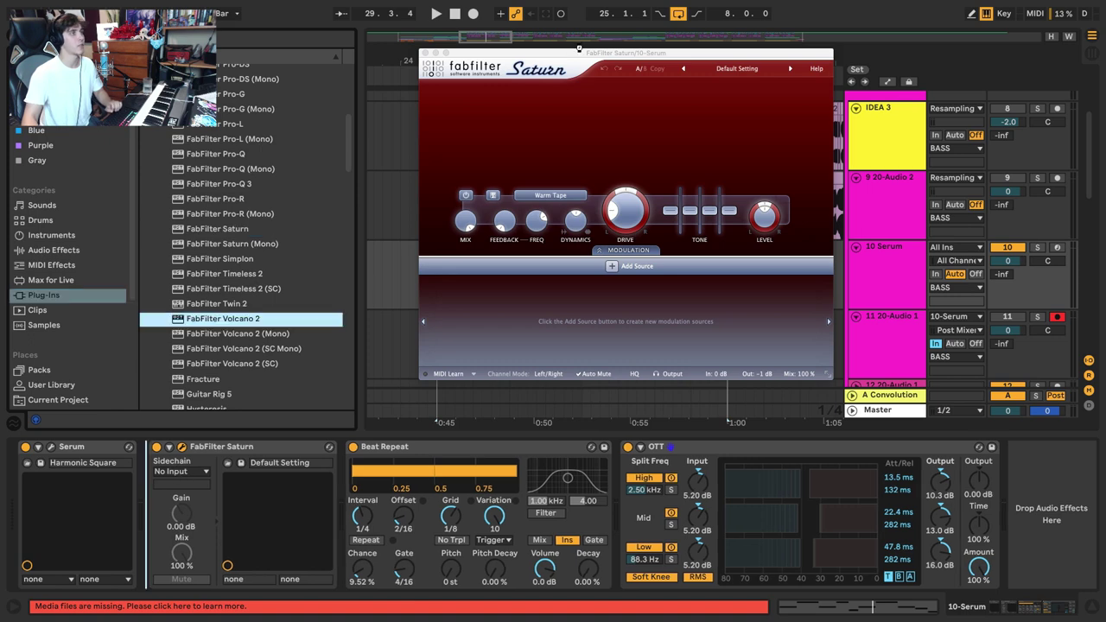
pyautogui.moveTo(579, 49); pyautogui.dragTo(170, 57)
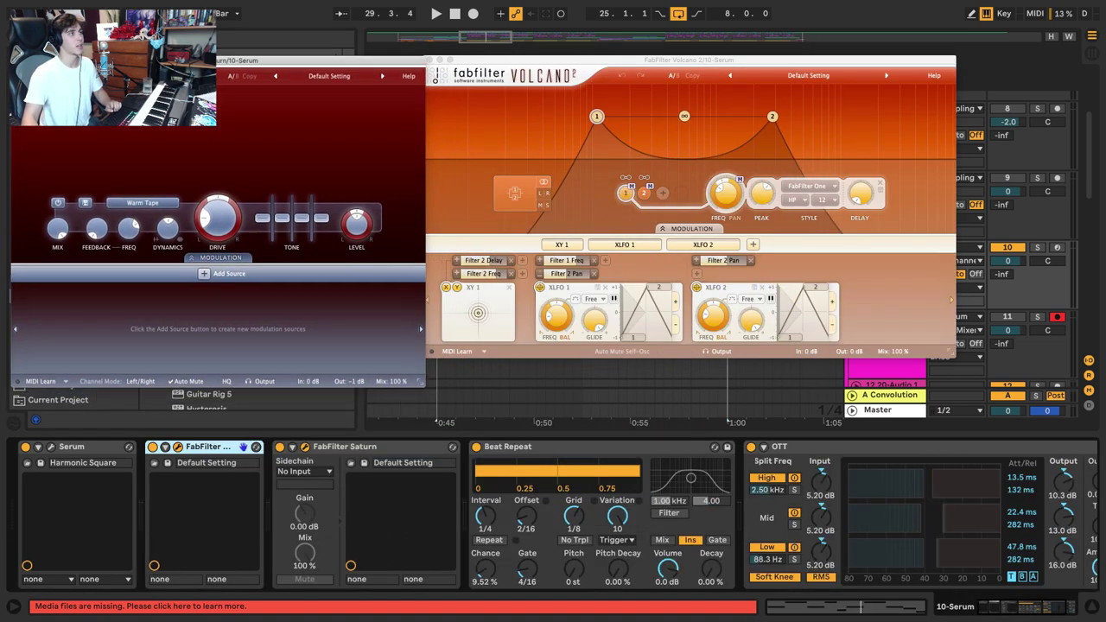
pyautogui.moveTo(549, 59); pyautogui.dragTo(603, 307)
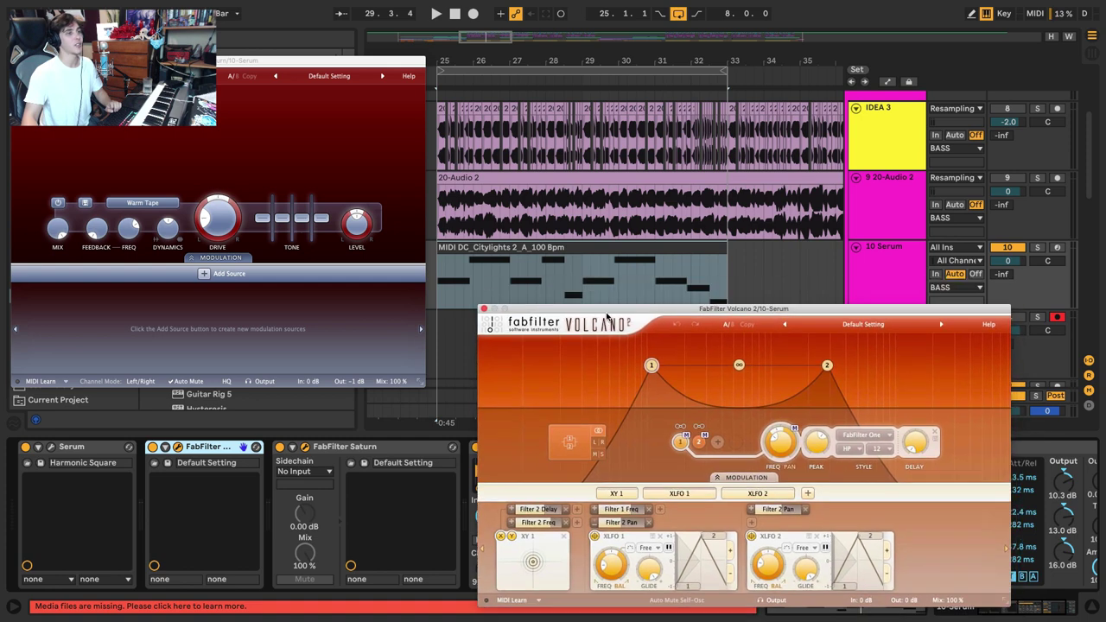
# Record the bass onto track 11 while loading Saturn's Break My Loop 01 bM and Volcano 2's Alien Communication O presets, and close both plug-in windows
pyautogui.click(474, 14)
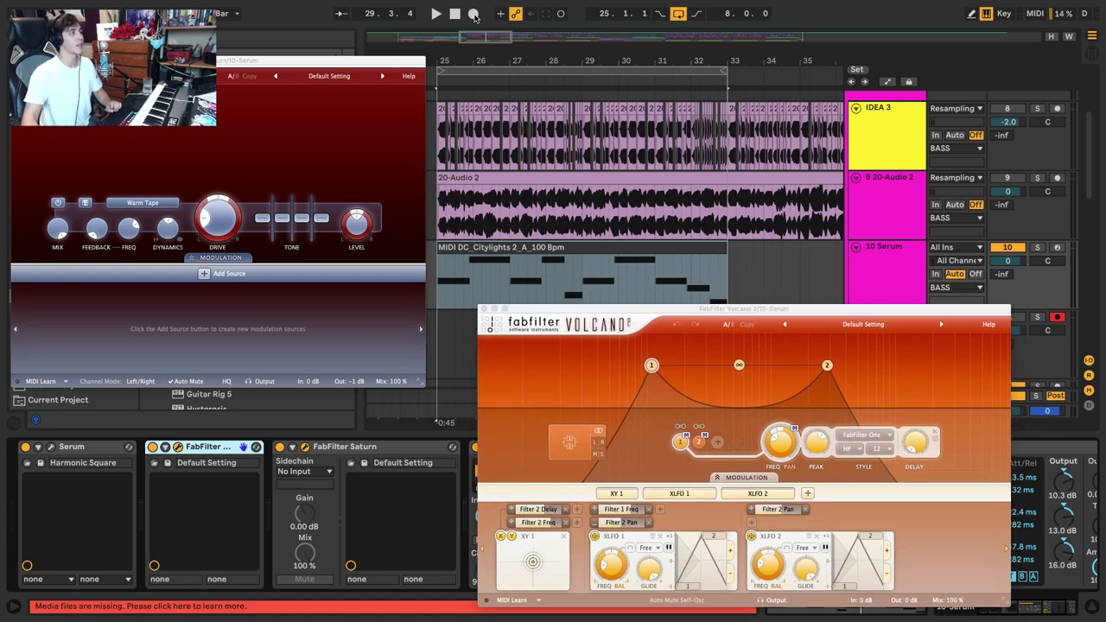
pyautogui.click(329, 76)
pyautogui.moveTo(323, 166)
pyautogui.click(435, 166)
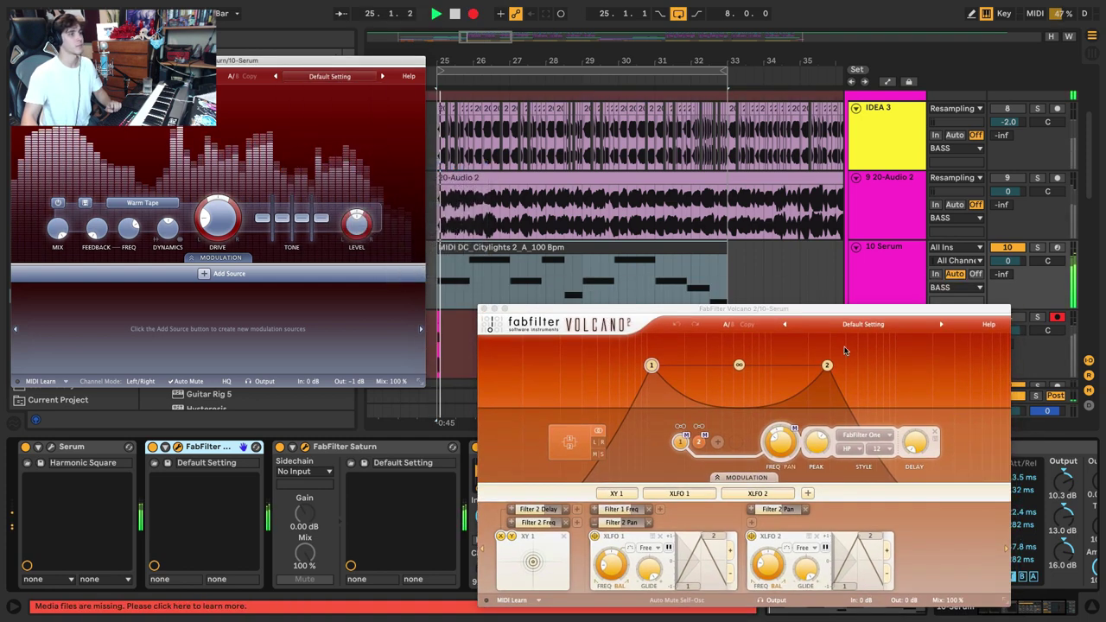
pyautogui.click(941, 325)
pyautogui.click(941, 325)
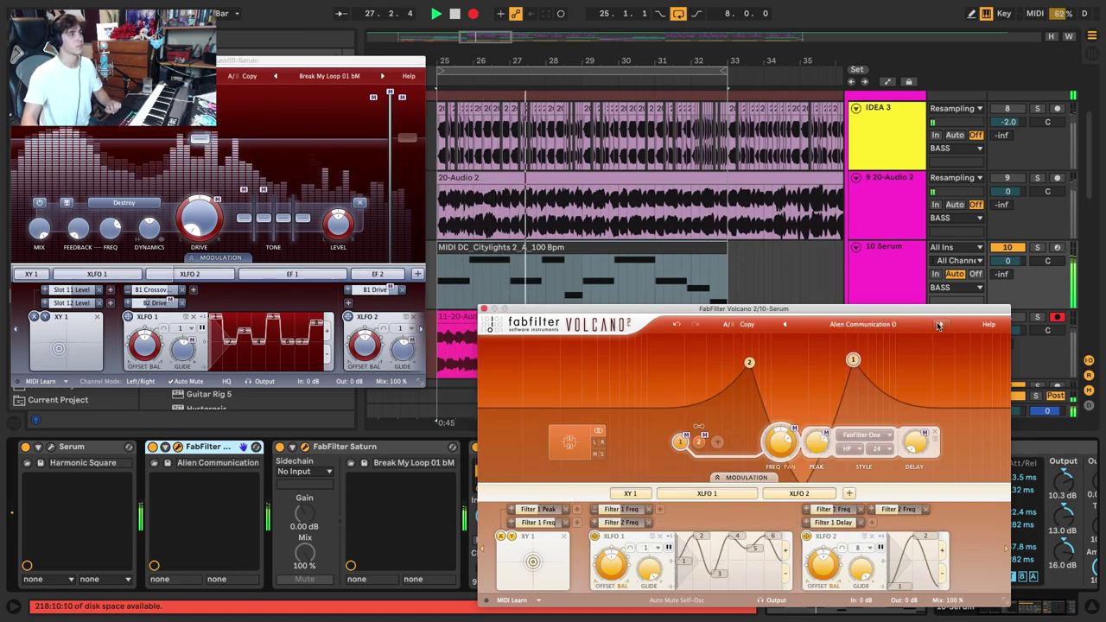
pyautogui.click(485, 309)
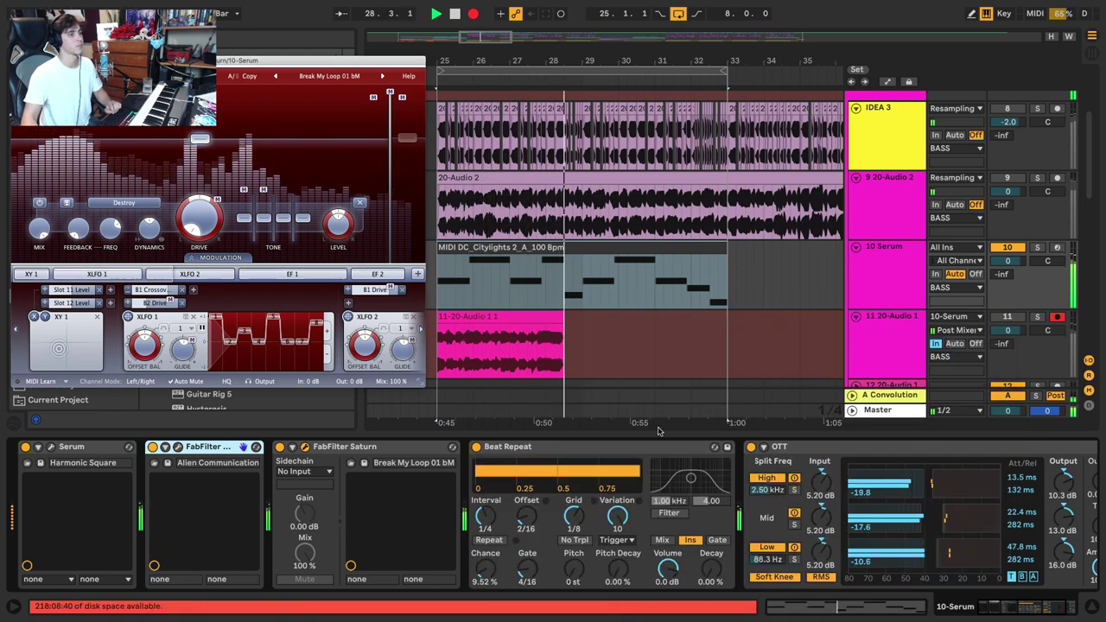
pyautogui.press('space')
pyautogui.click(19, 61)
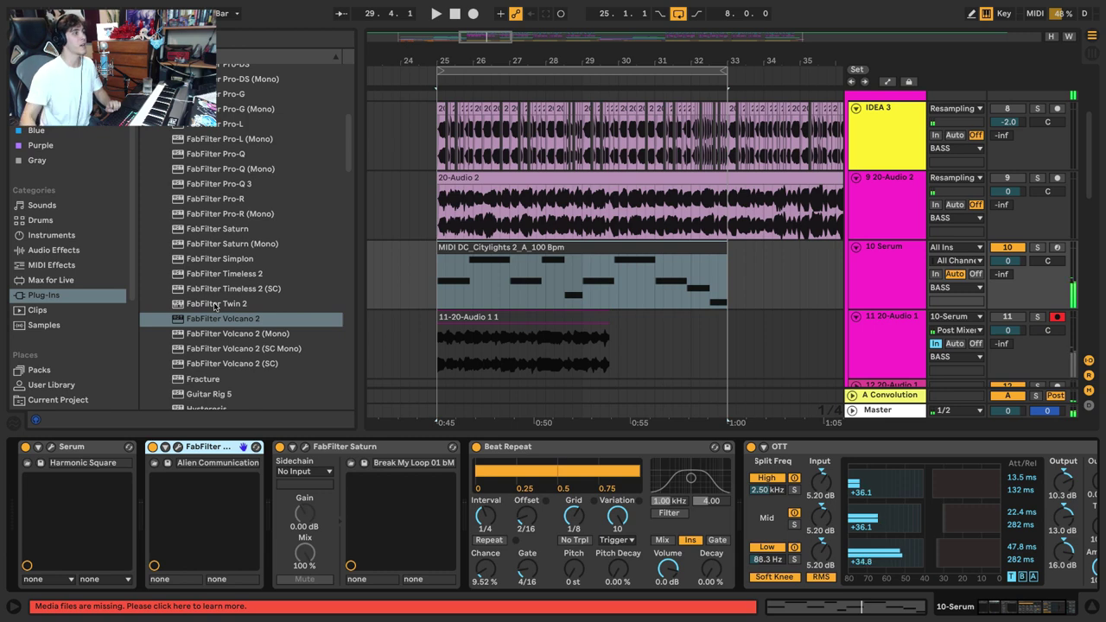
# Add a Saturator after OTT with 6.00 dB drive, -6.00 dB output and Soft Clip on
pyautogui.click(62, 251)
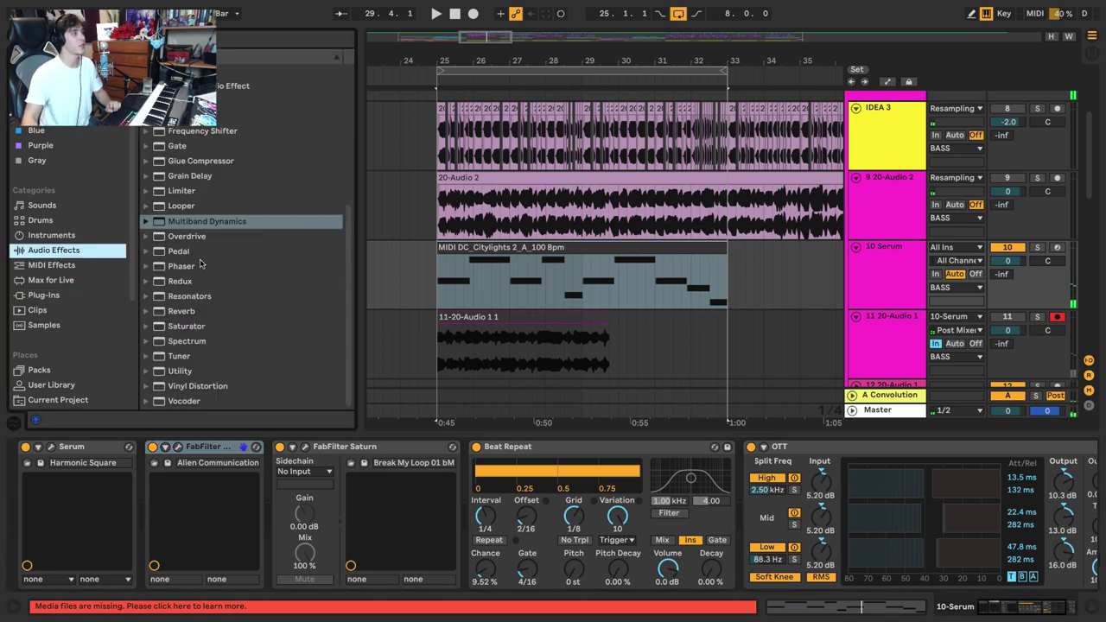
pyautogui.moveTo(189, 329); pyautogui.dragTo(1051, 491)
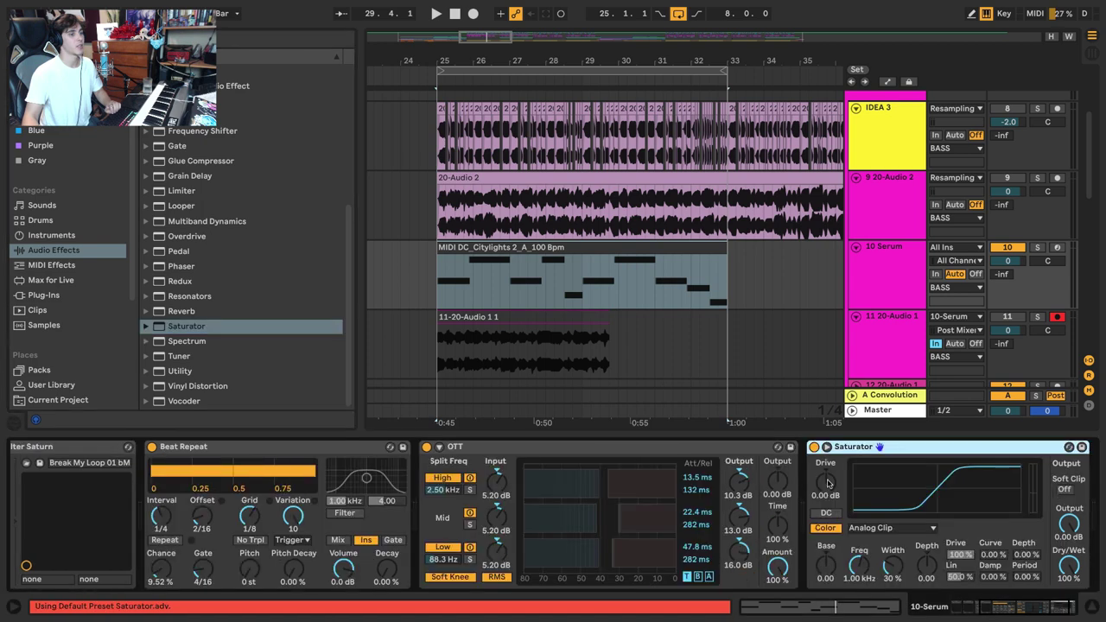
pyautogui.click(1067, 490)
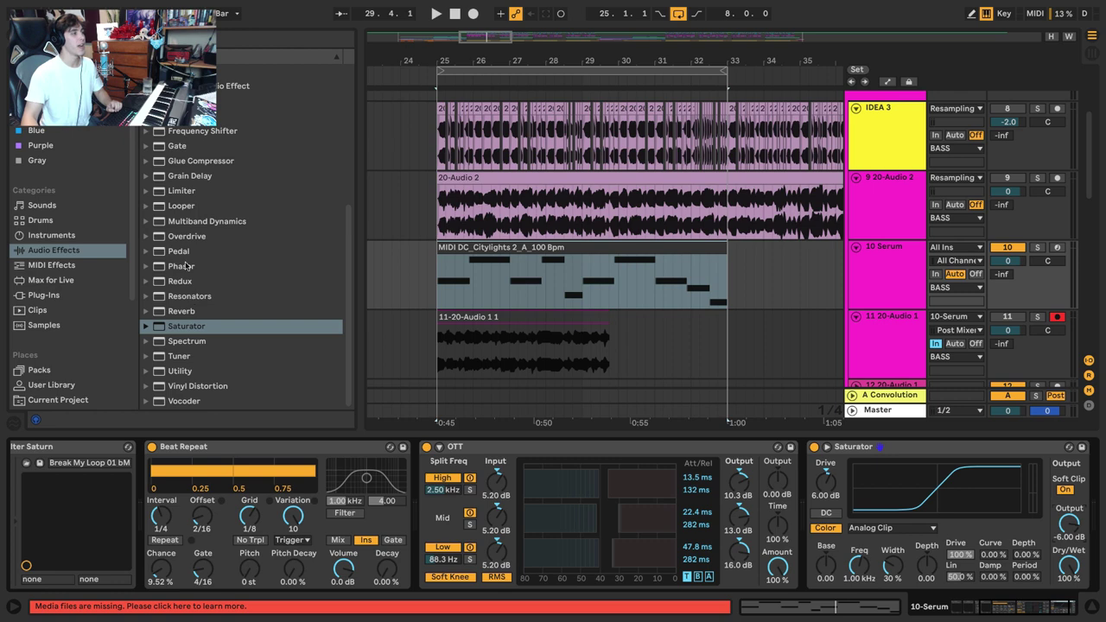
# Start a new recording of the Serum bass onto track 11 from bar 25 and bring up the Volcano 2 and Saturn windows
pyautogui.scroll(5, 161, 216)
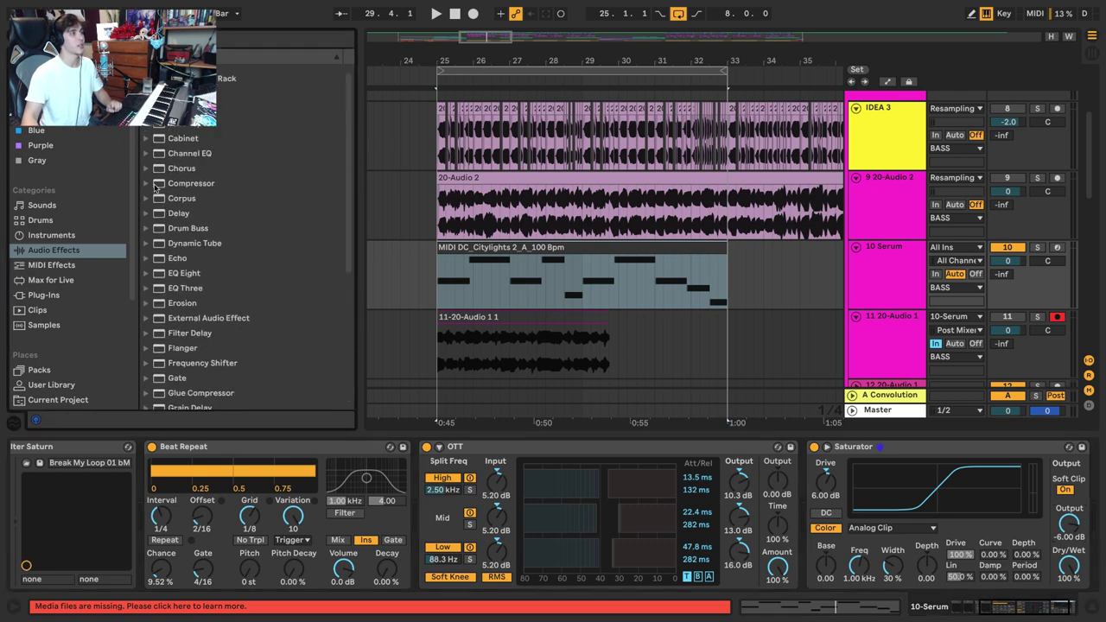
pyautogui.click(478, 315)
pyautogui.click(850, 262)
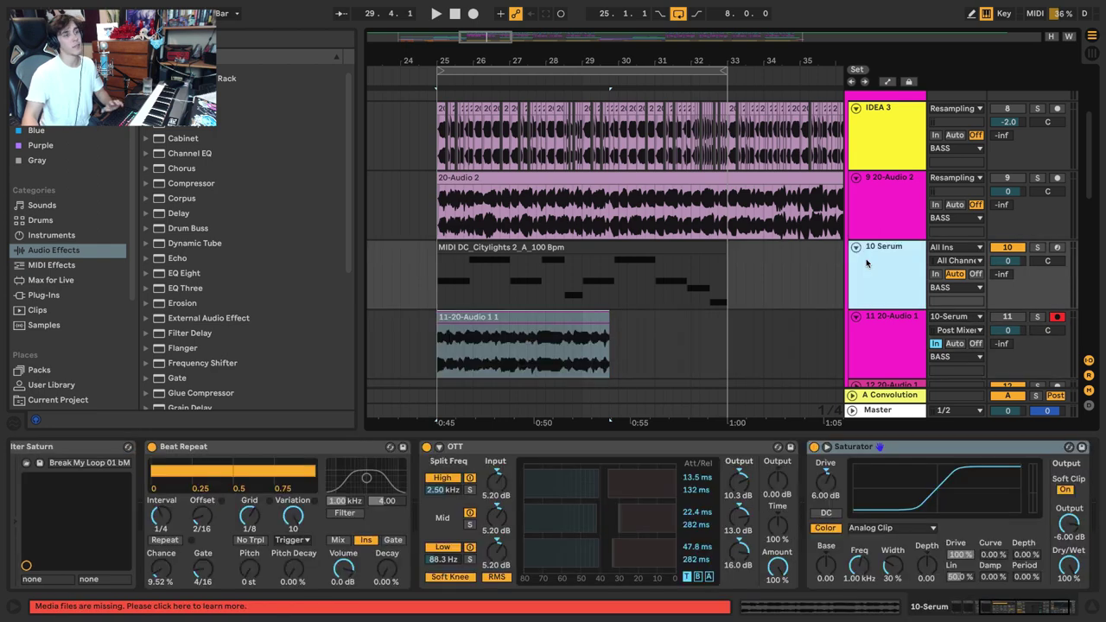
pyautogui.click(472, 14)
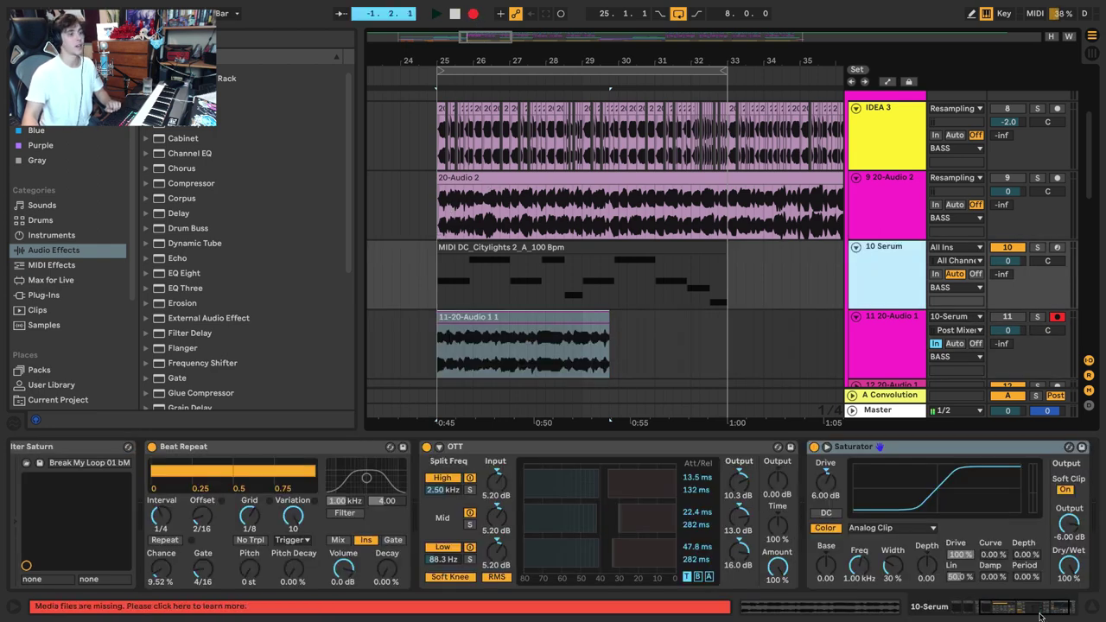
pyautogui.click(800, 615)
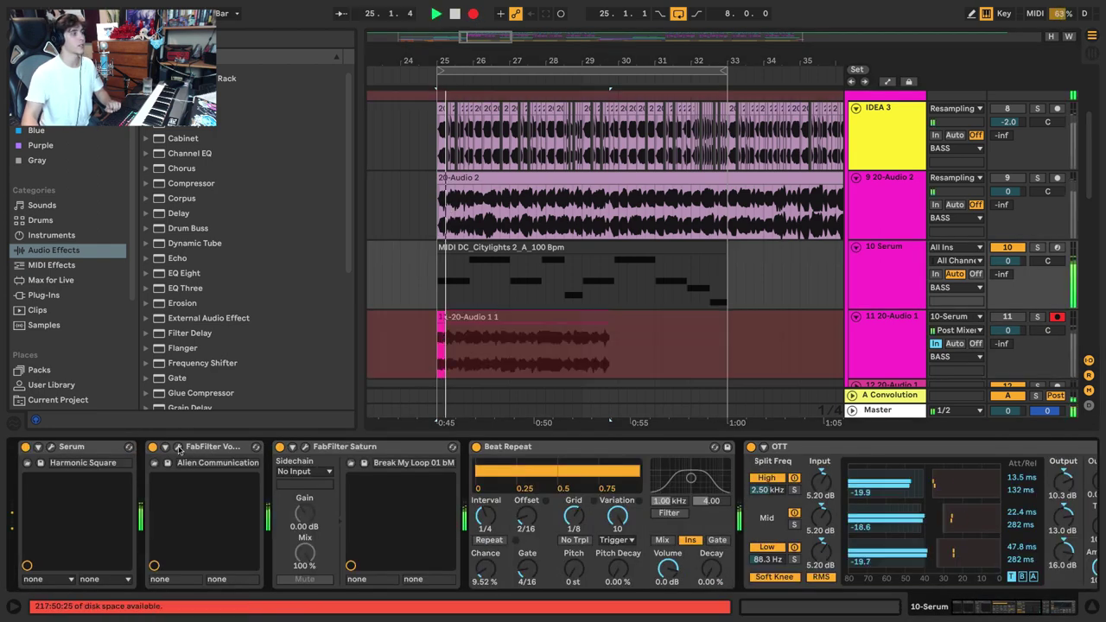
pyautogui.click(178, 447)
pyautogui.click(304, 447)
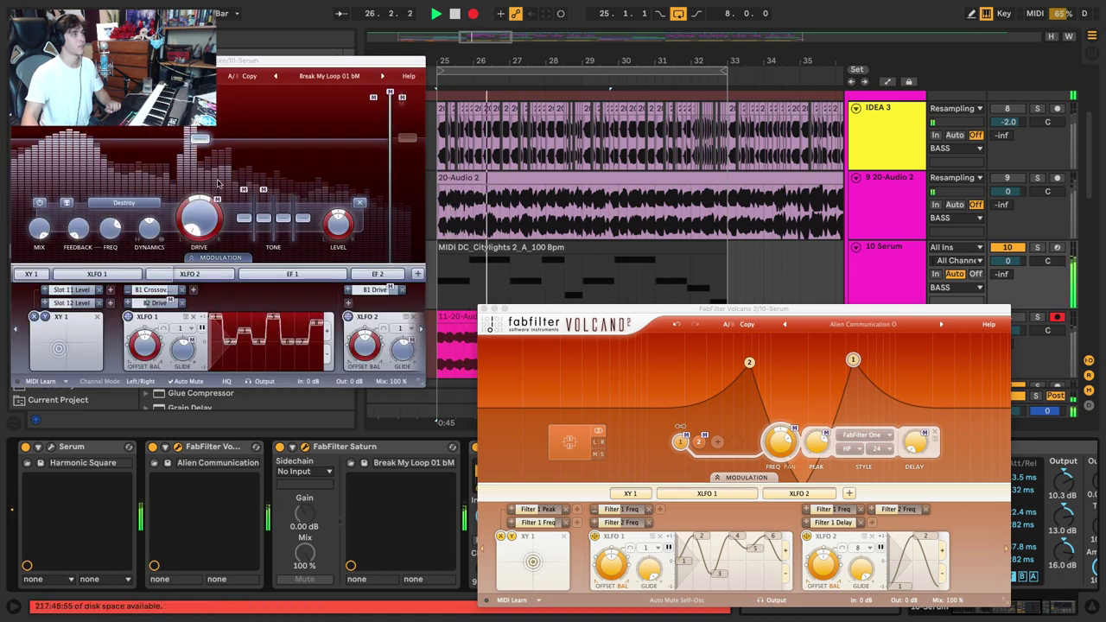
# While recording, cycle presets, ending with Saturn on IDM Looper 01 bM and Volcano 2 on Compressor 01 bM
pyautogui.click(381, 77)
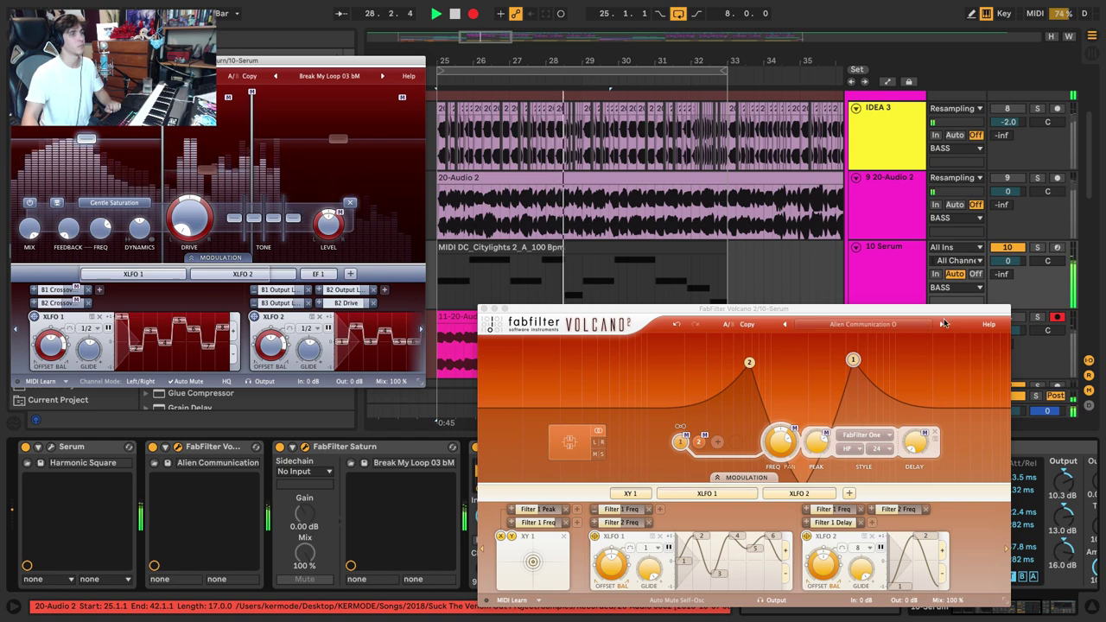
pyautogui.click(943, 324)
pyautogui.click(943, 324)
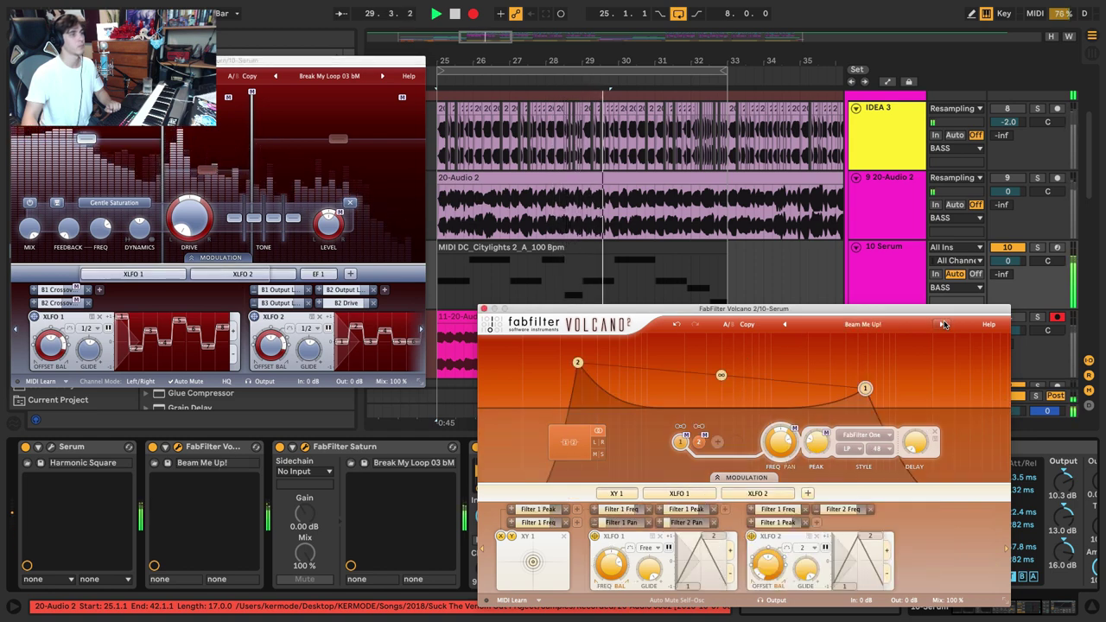
pyautogui.click(943, 324)
pyautogui.click(383, 76)
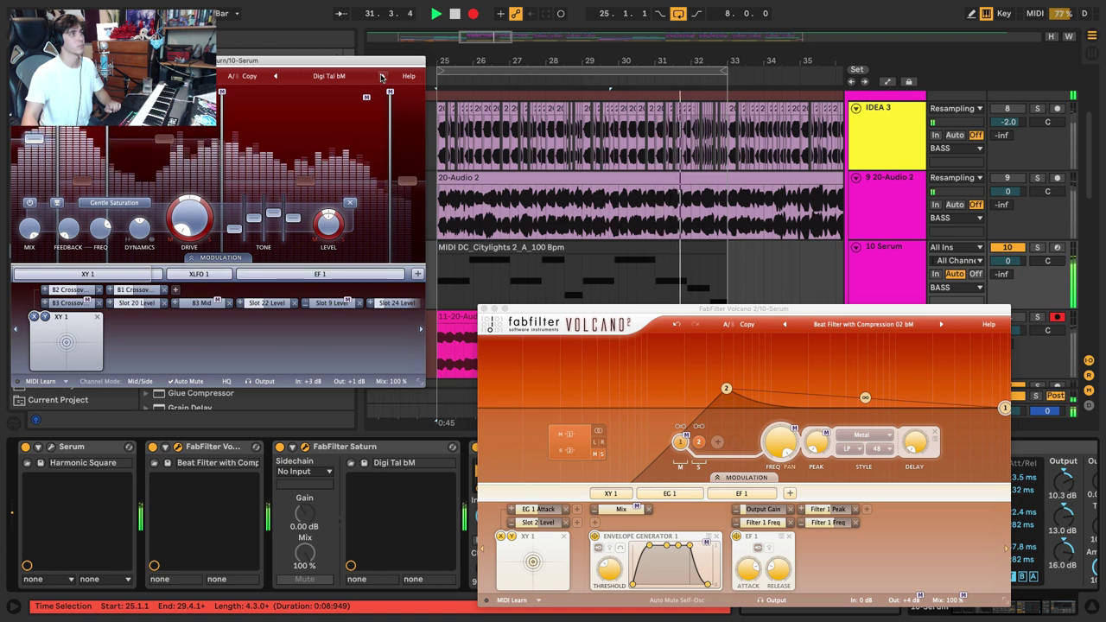
pyautogui.click(382, 77)
pyautogui.click(942, 324)
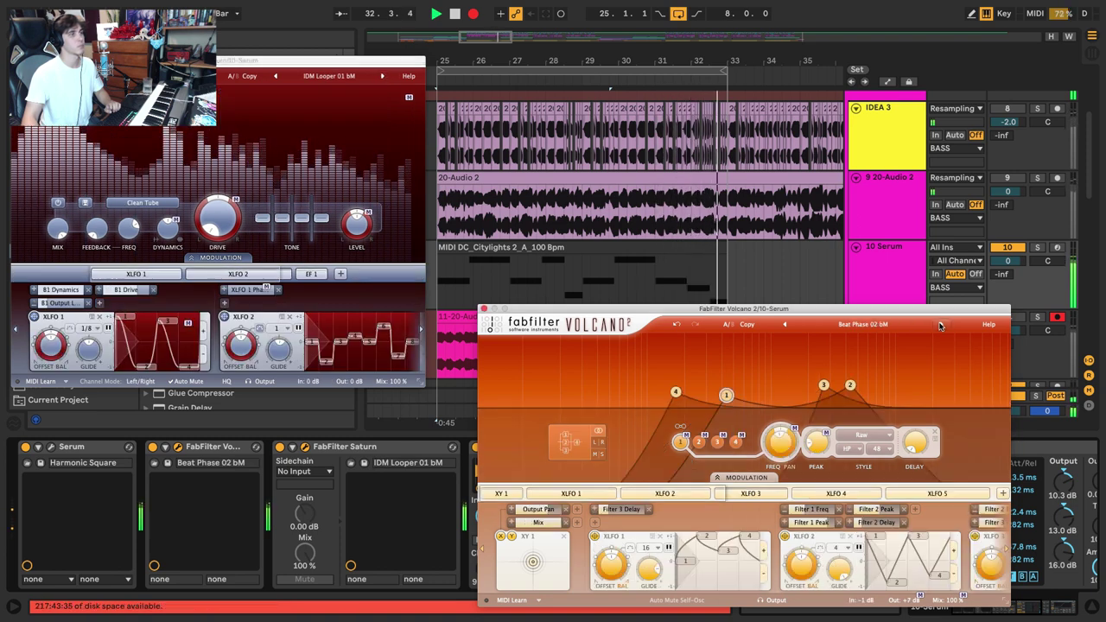
pyautogui.click(941, 324)
pyautogui.click(941, 325)
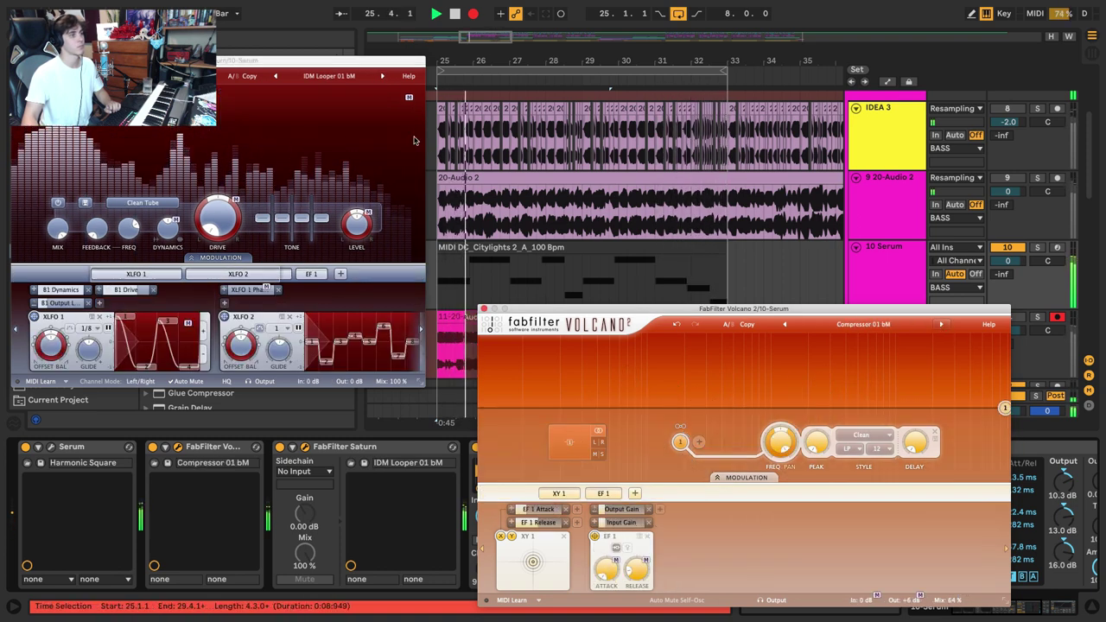
# Keep recording while stepping Saturn through its following presets, such as IDM Looper 03 bM and Rough Loop bM, up to Magic Punch bM
pyautogui.click(383, 76)
pyautogui.click(383, 76)
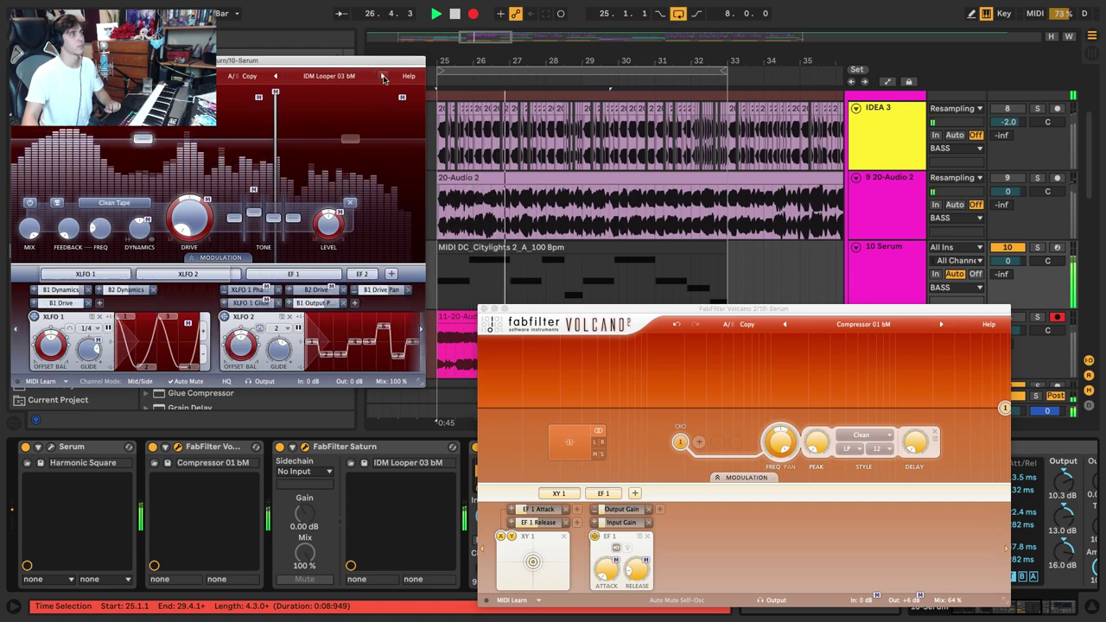
pyautogui.click(383, 76)
pyautogui.click(383, 76)
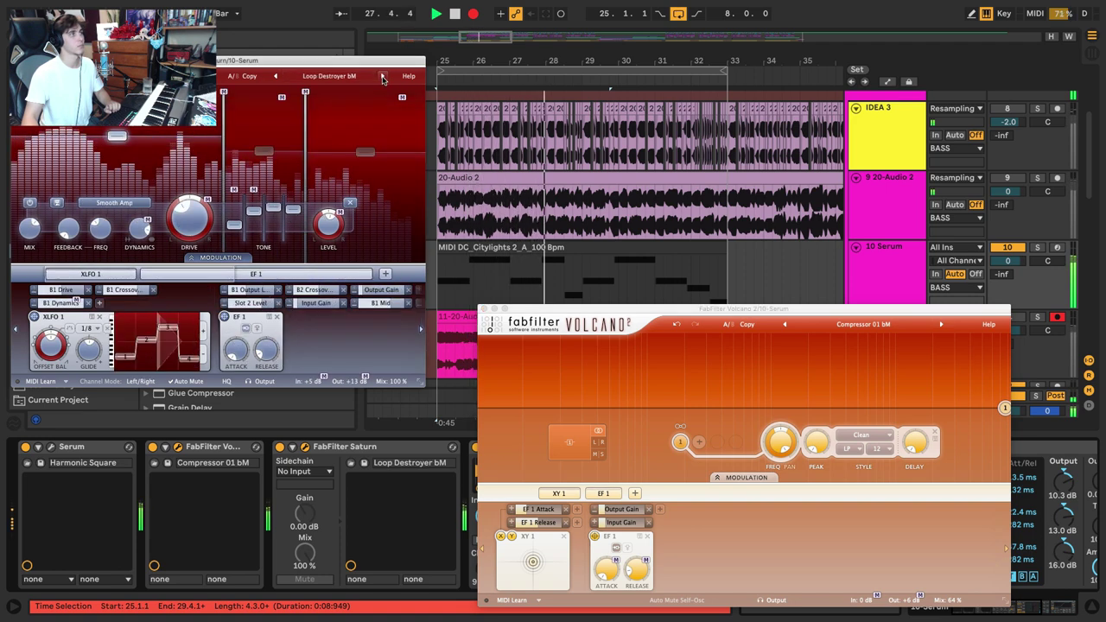
pyautogui.click(383, 76)
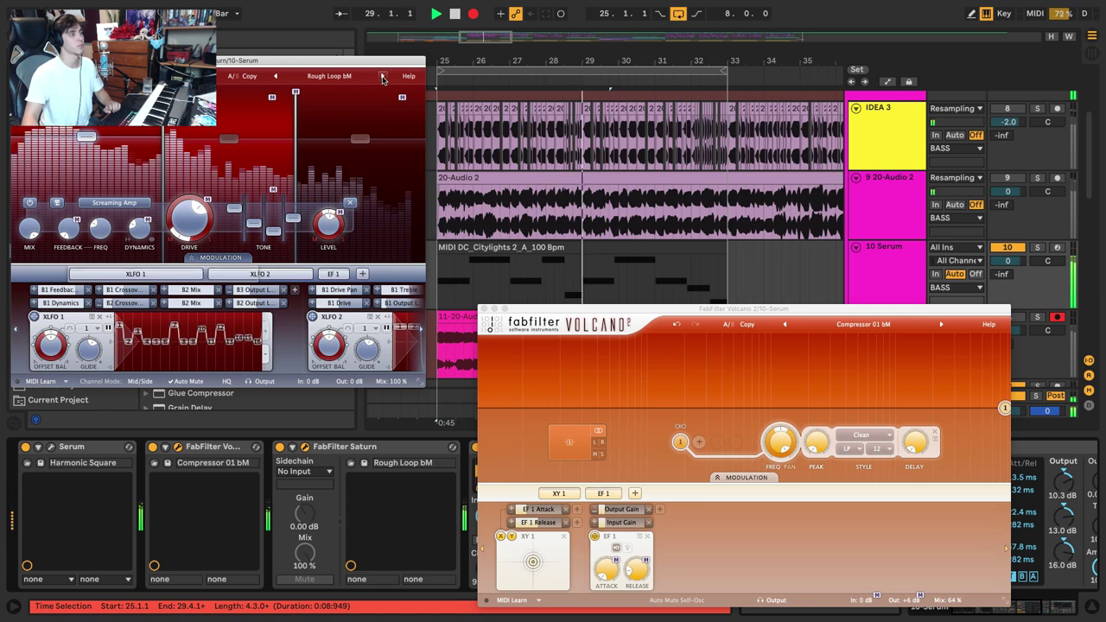
pyautogui.click(383, 76)
pyautogui.click(383, 76)
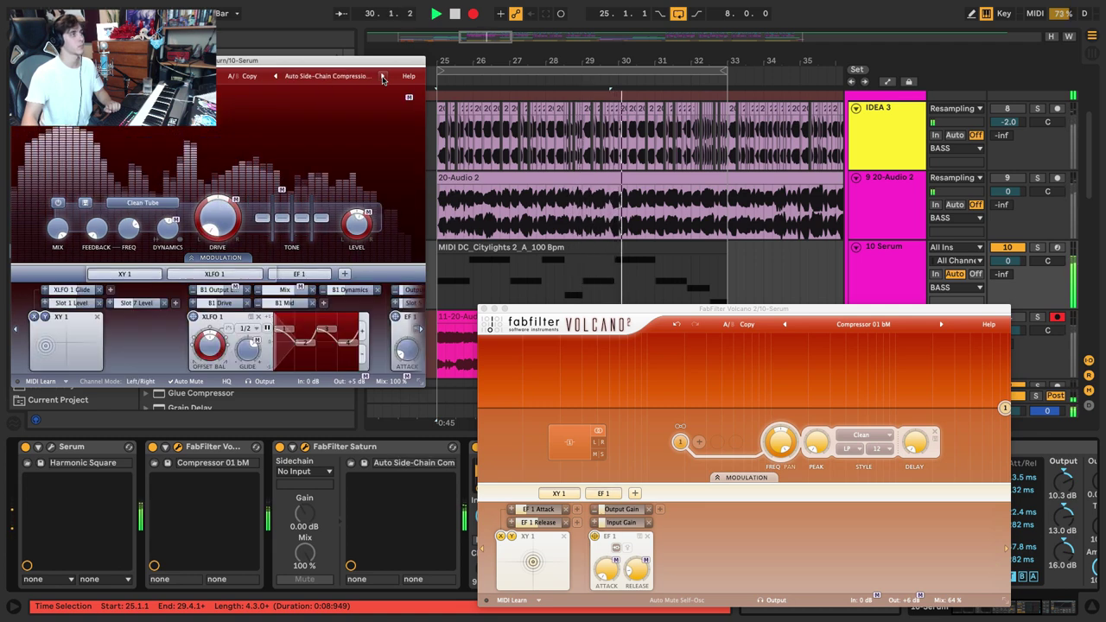
pyautogui.click(383, 76)
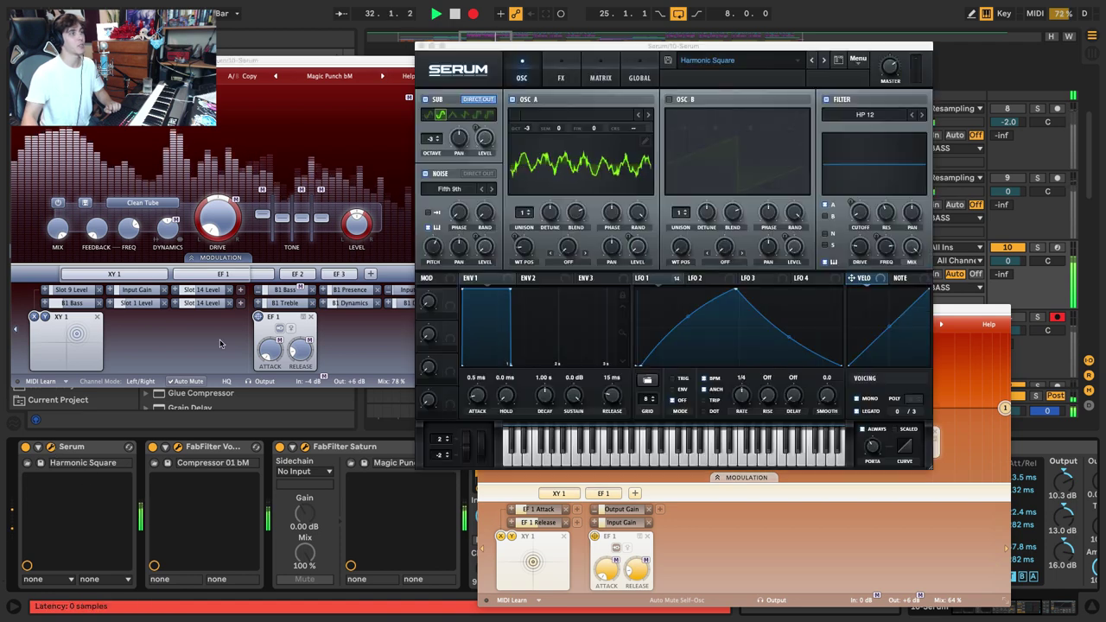
# Vary Serum's LFO 1 rate during recording, switching its BPM sync off and on again, then stop and close the Serum and Saturn windows
pyautogui.click(51, 447)
pyautogui.moveTo(740, 393); pyautogui.dragTo(748, 415)
pyautogui.click(705, 378)
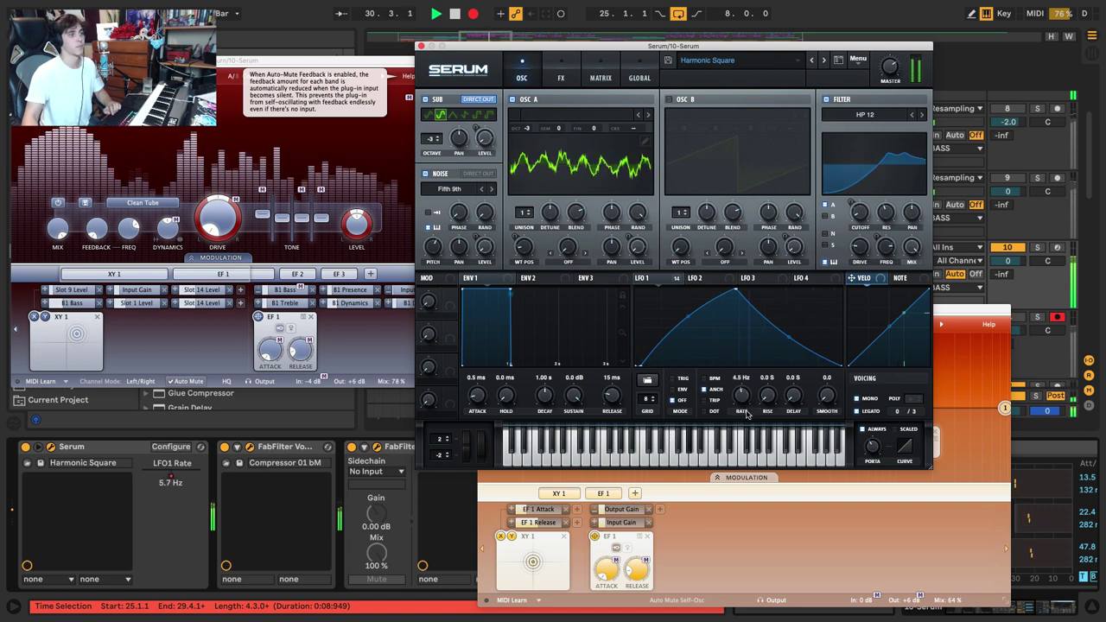
pyautogui.click(703, 379)
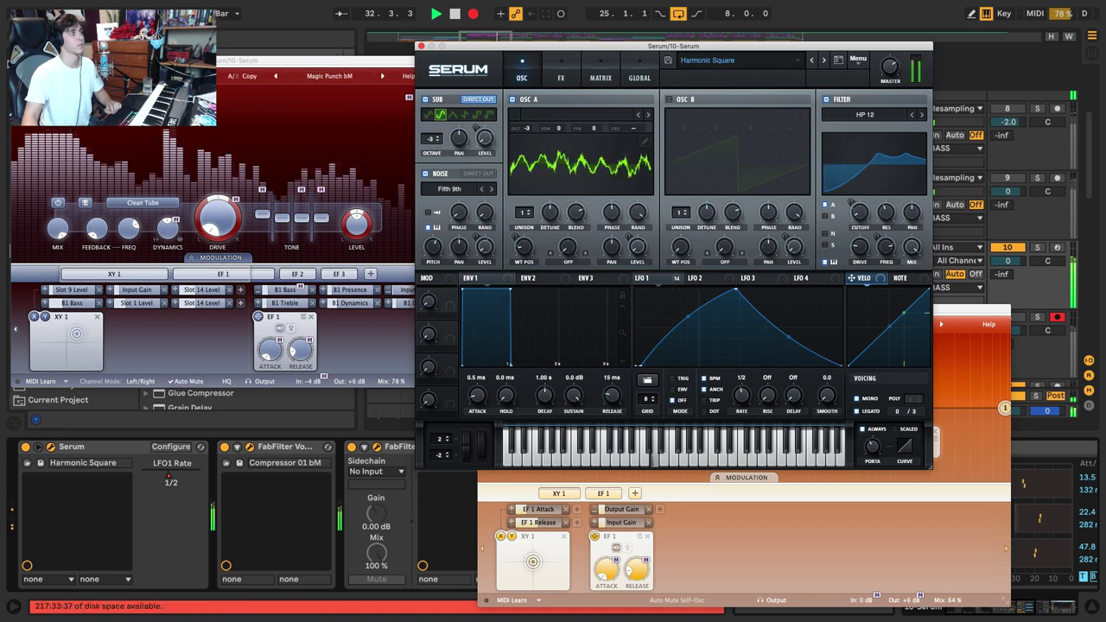
pyautogui.click(18, 60)
pyautogui.press('space')
pyautogui.click(419, 46)
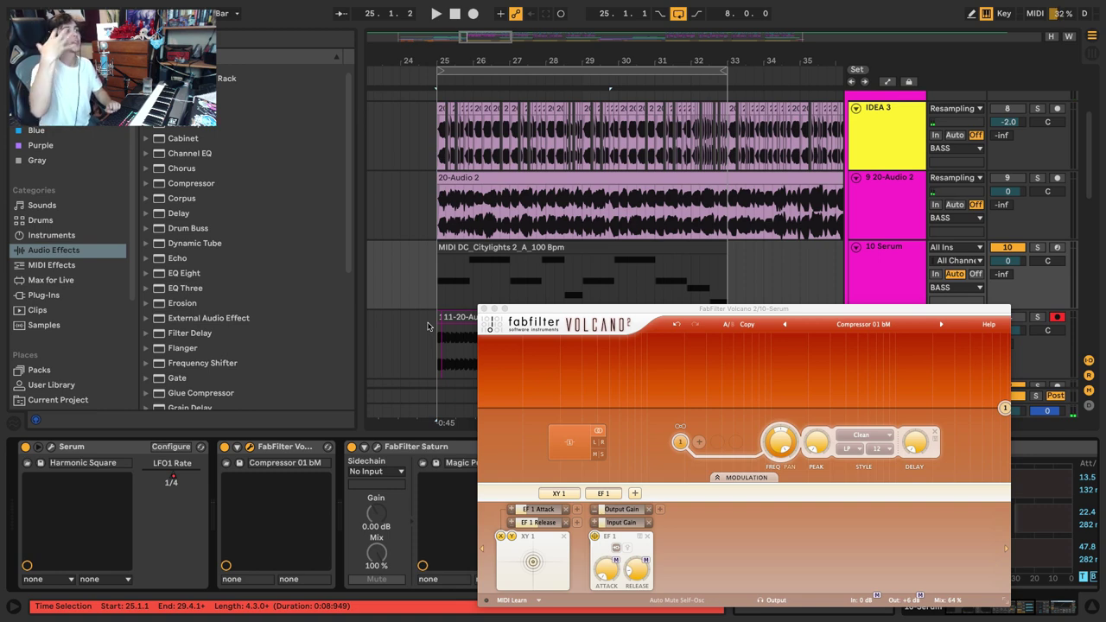
# Delete the Serum track 10 and the resampling audio track 11 beneath it
pyautogui.click(563, 259)
pyautogui.click(874, 275)
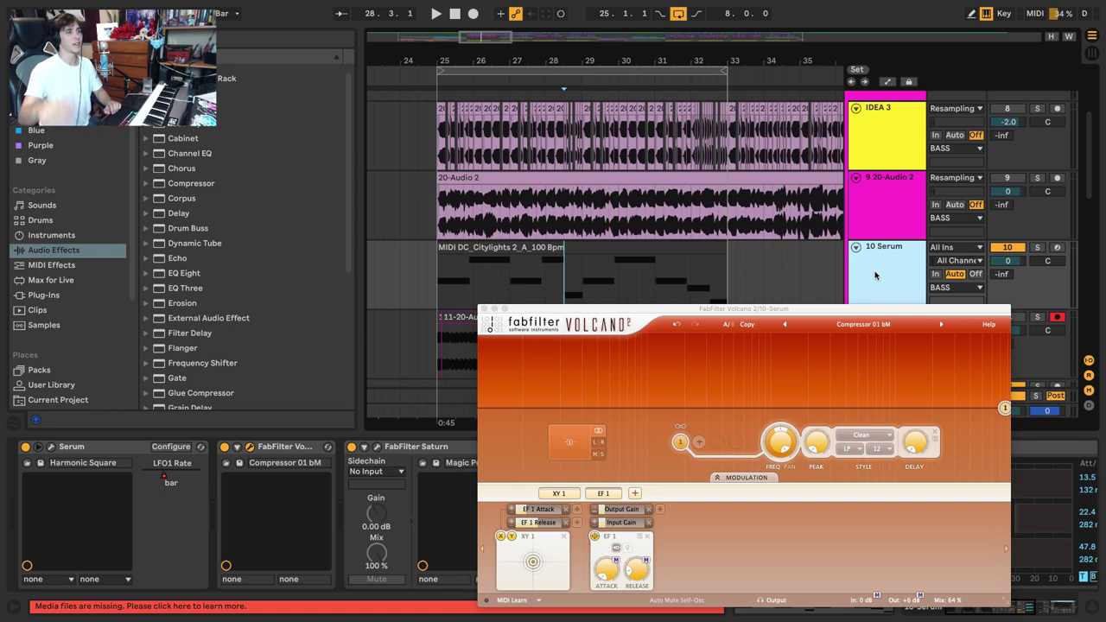
pyautogui.press('Delete')
pyautogui.press('Delete')
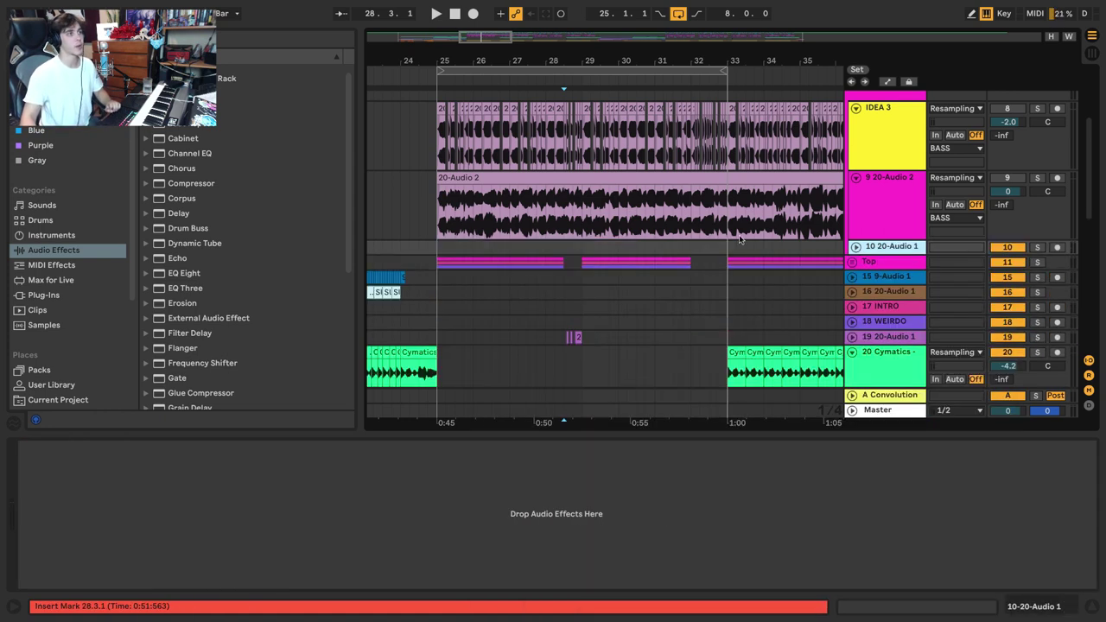
# Play track 9's long 20-Audio 2 recording from bar 25 and examine its whole waveform in the clip editor
pyautogui.click(491, 207)
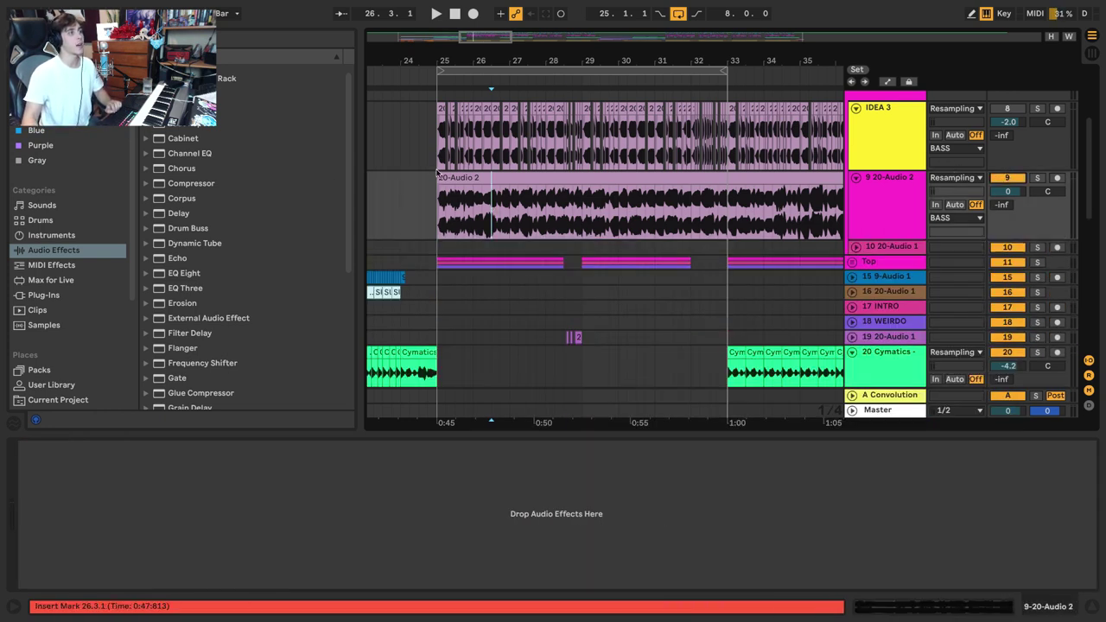
pyautogui.click(438, 205)
pyautogui.press('space')
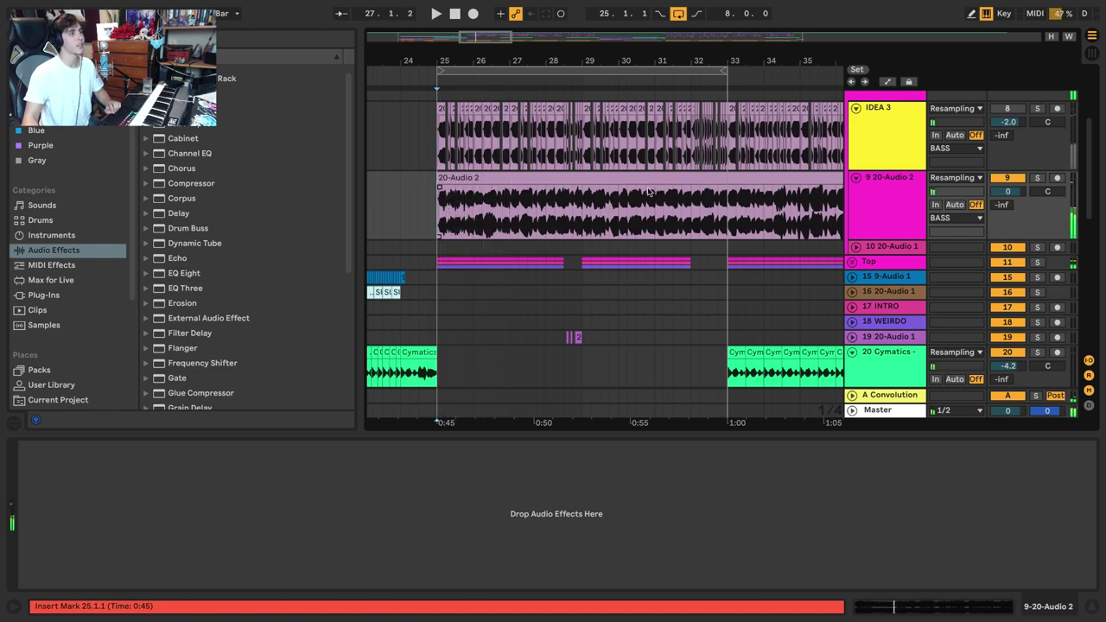
pyautogui.click(649, 180)
pyautogui.doubleClick(651, 181)
pyautogui.moveTo(475, 451)
pyautogui.mouseDown()
pyautogui.moveTo(465, 432)
pyautogui.moveTo(760, 467)
pyautogui.moveTo(912, 467)
pyautogui.mouseUp()
pyautogui.press('space')
pyautogui.press('space')
pyautogui.press('space')
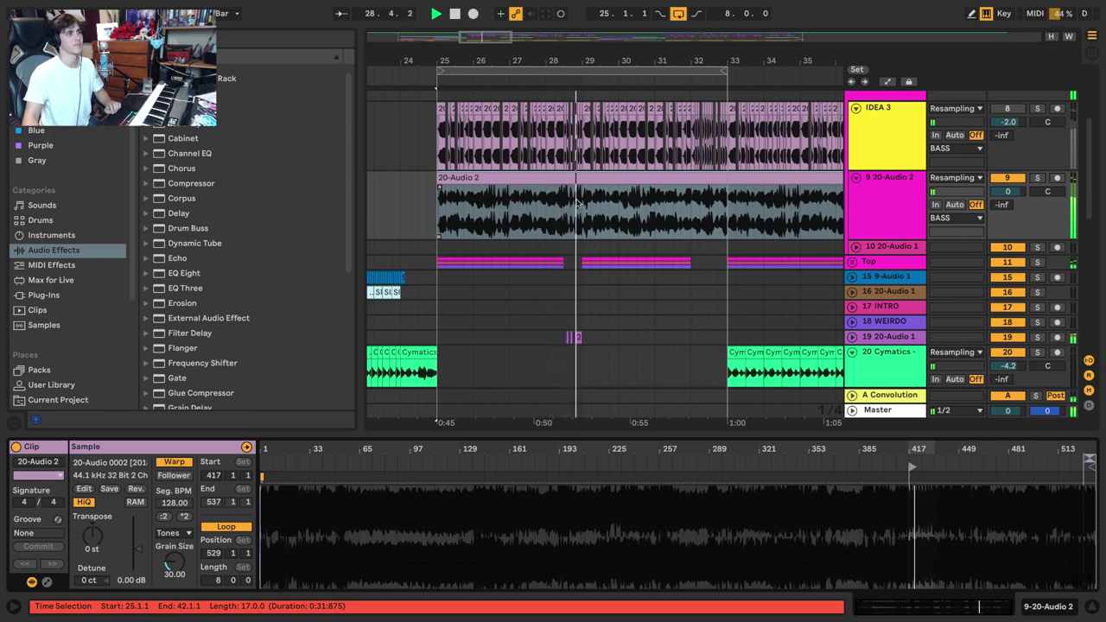
# Stop playback and delete track 9, 20-Audio 2
pyautogui.click(876, 208)
pyautogui.press('space')
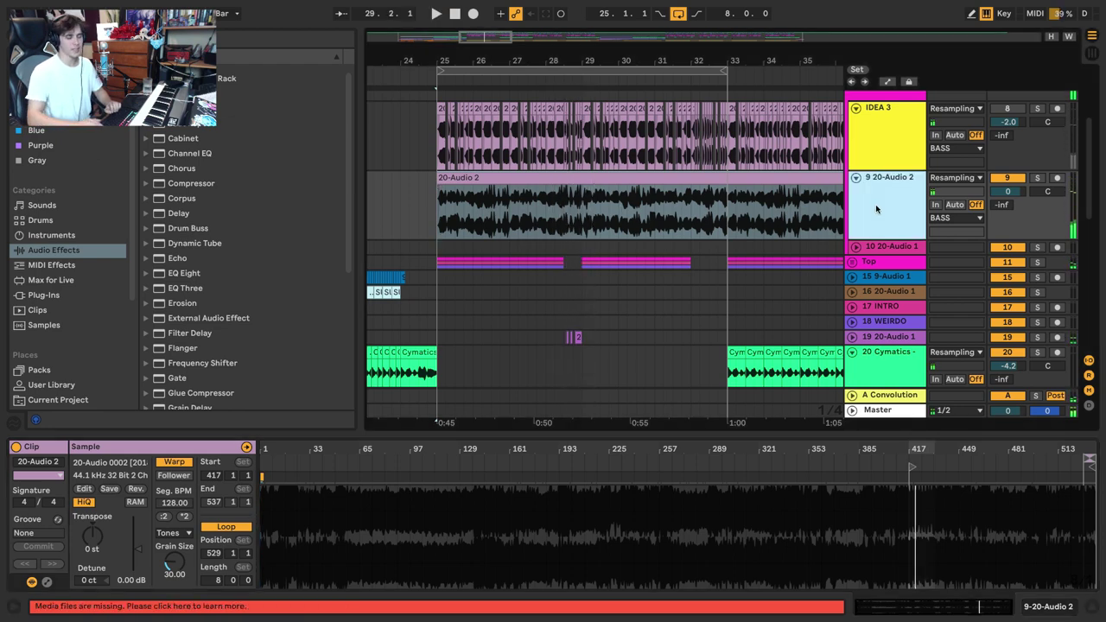
pyautogui.press('Delete')
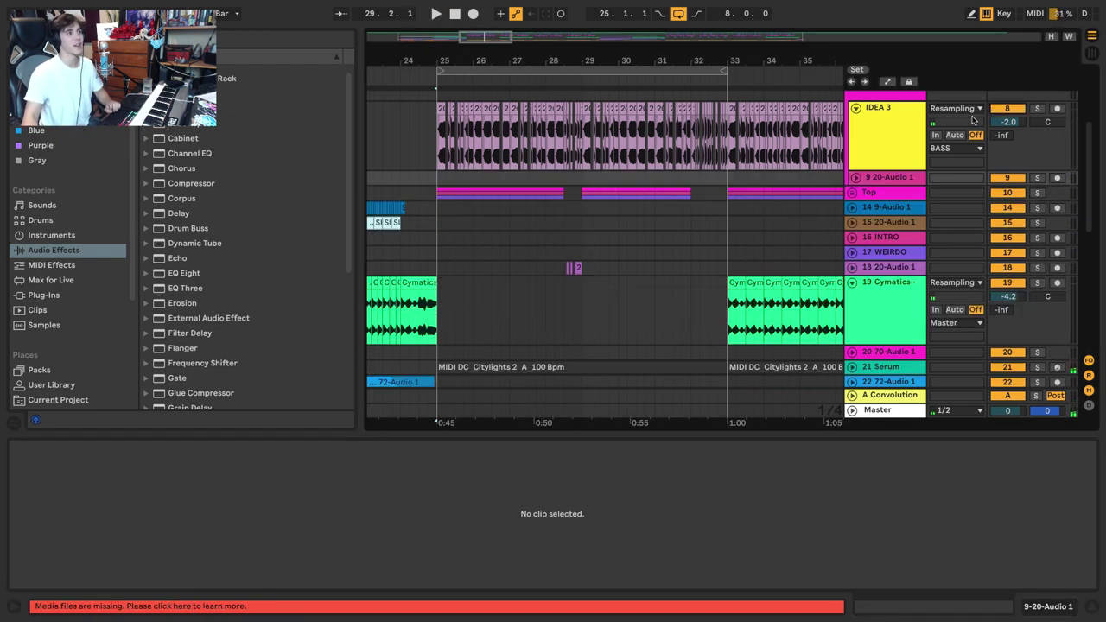
# Solo the IDEA 3 track and play its chopped clips from bar 25
pyautogui.scroll(1, 414, 160)
pyautogui.scroll(3, 415, 161)
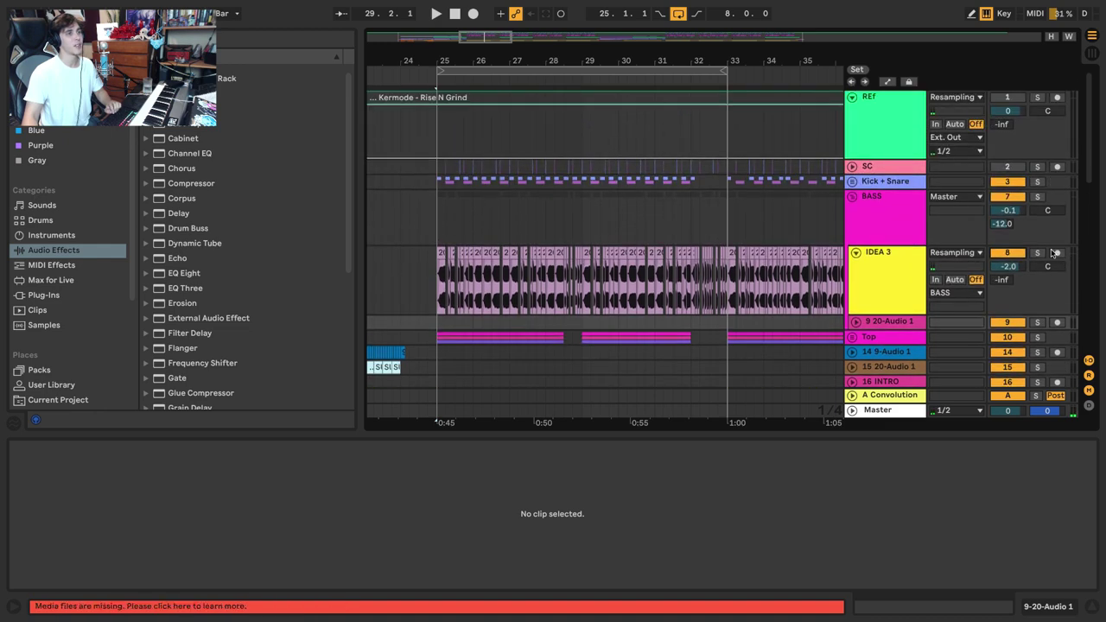
pyautogui.click(1038, 253)
pyautogui.click(432, 278)
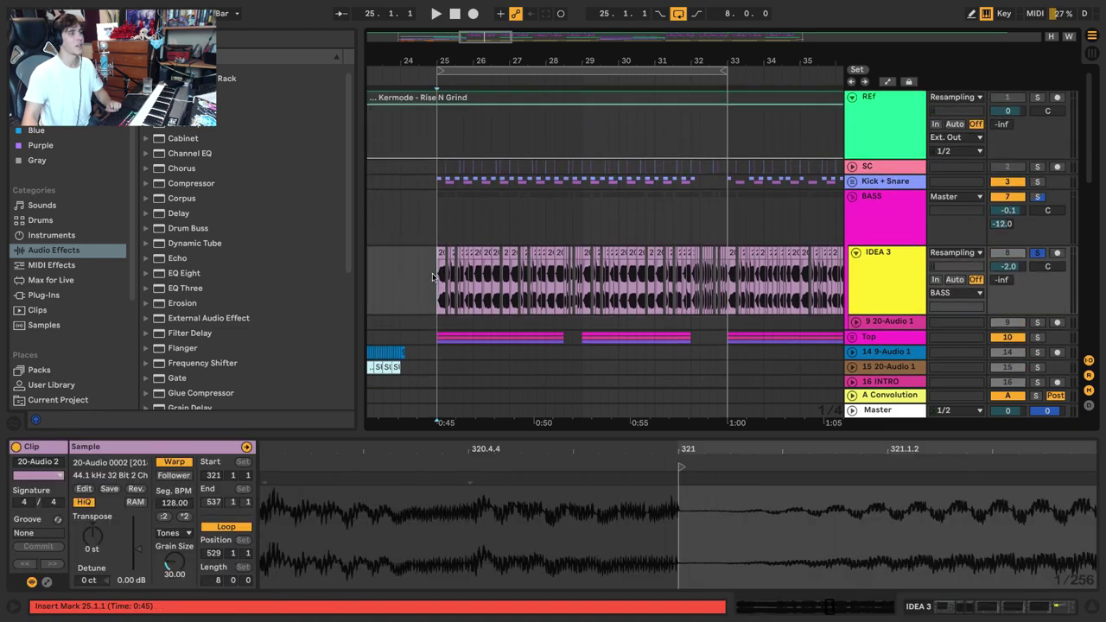
pyautogui.press('space')
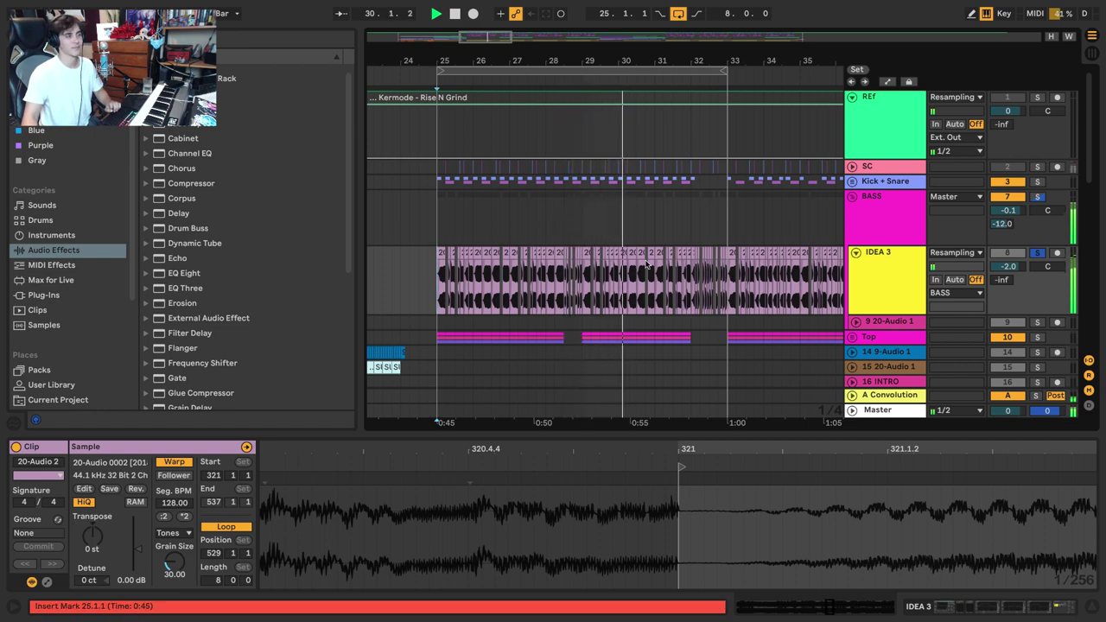
# Play the IDEA 3 track's brown and cyan clips from bar 41 and examine how the chopped section is arranged
pyautogui.moveTo(721, 61)
pyautogui.mouseDown()
pyautogui.moveTo(501, 27)
pyautogui.moveTo(497, 10)
pyautogui.mouseUp()
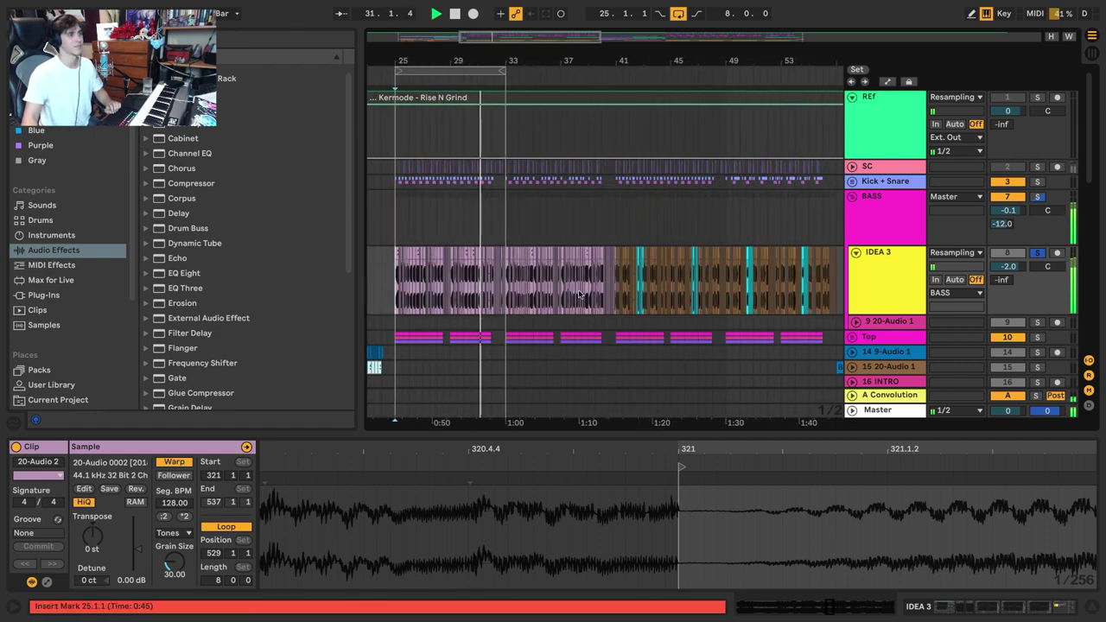
pyautogui.click(615, 266)
pyautogui.press('space')
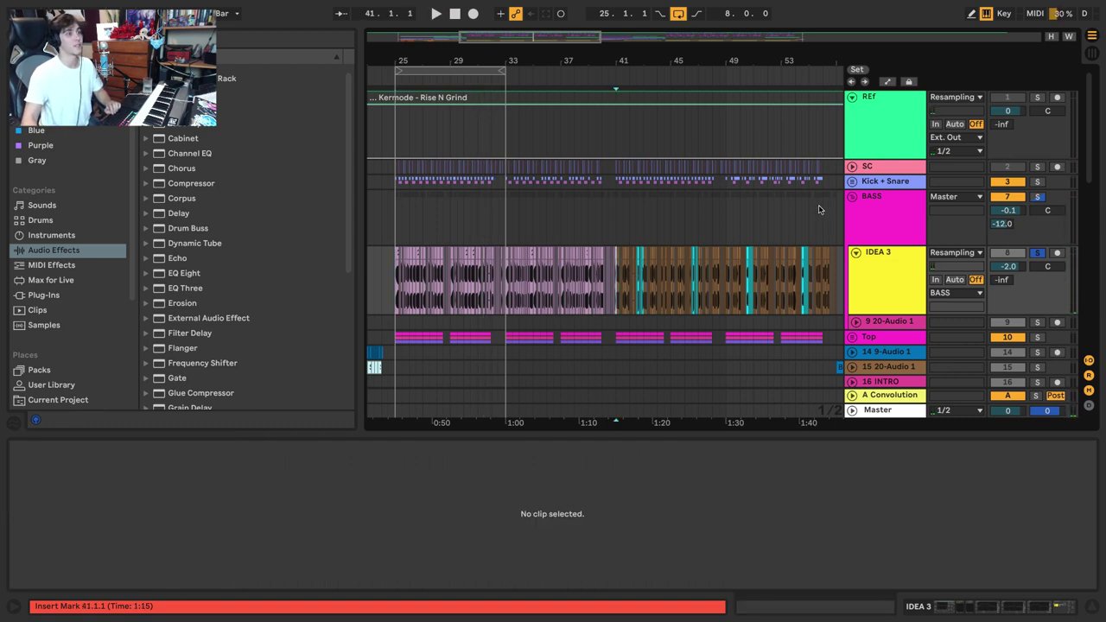
pyautogui.press('space')
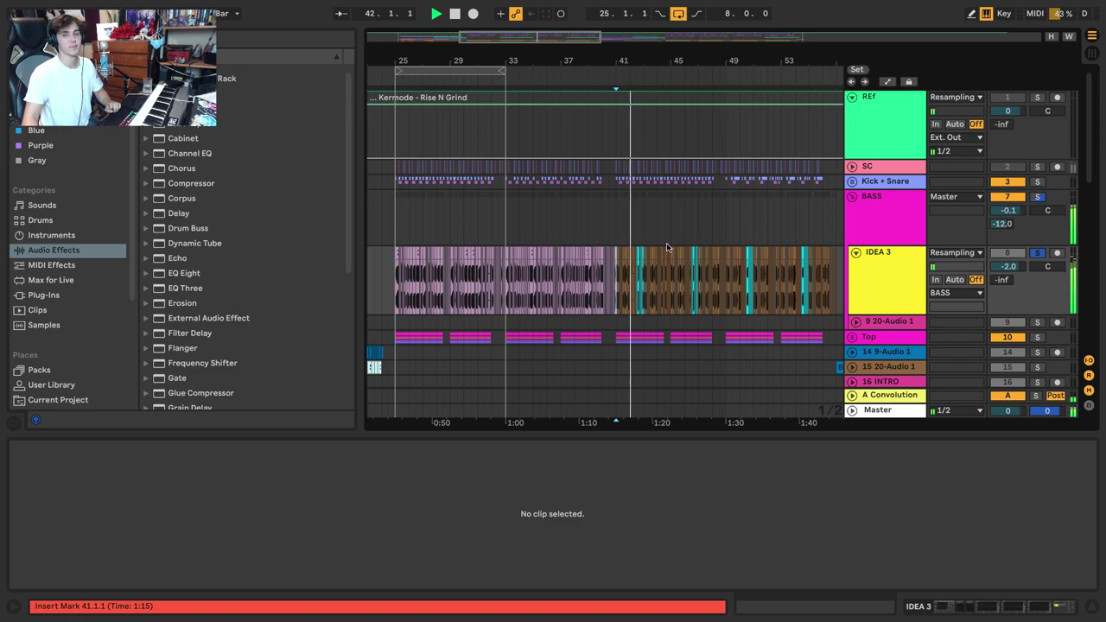
pyautogui.scroll(1, 666, 248)
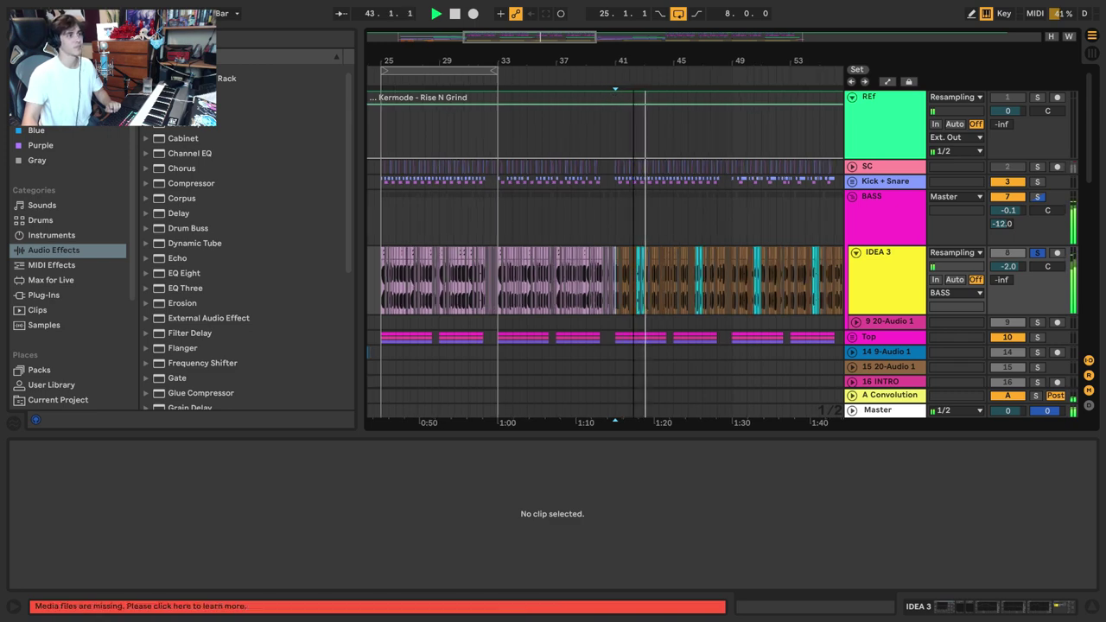
pyautogui.moveTo(634, 61); pyautogui.dragTo(337, 212)
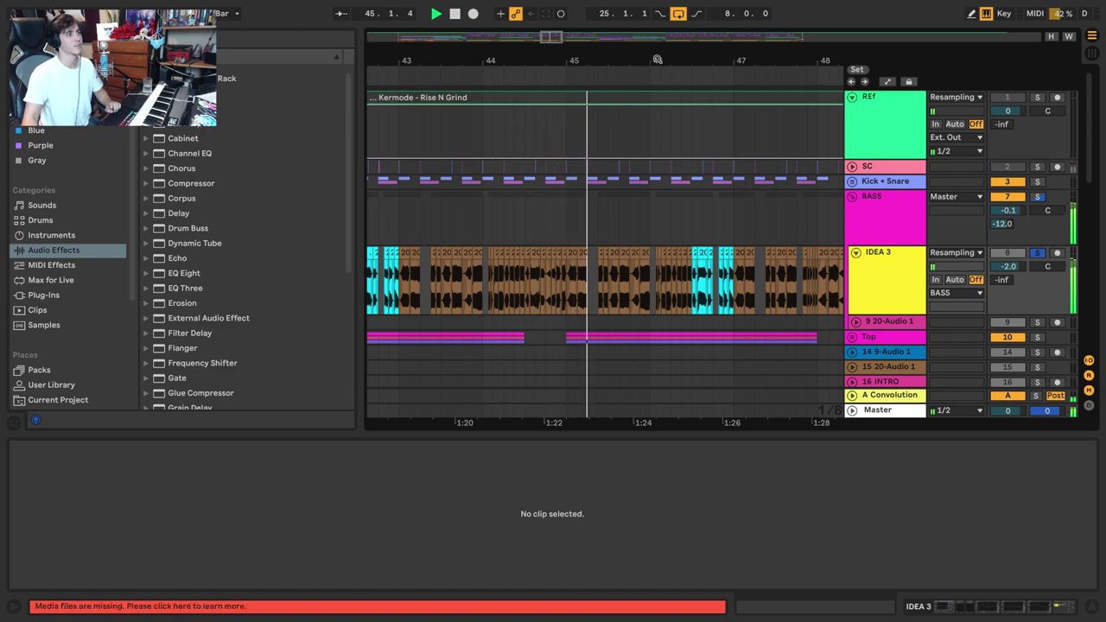
pyautogui.moveTo(658, 60); pyautogui.dragTo(445, 1)
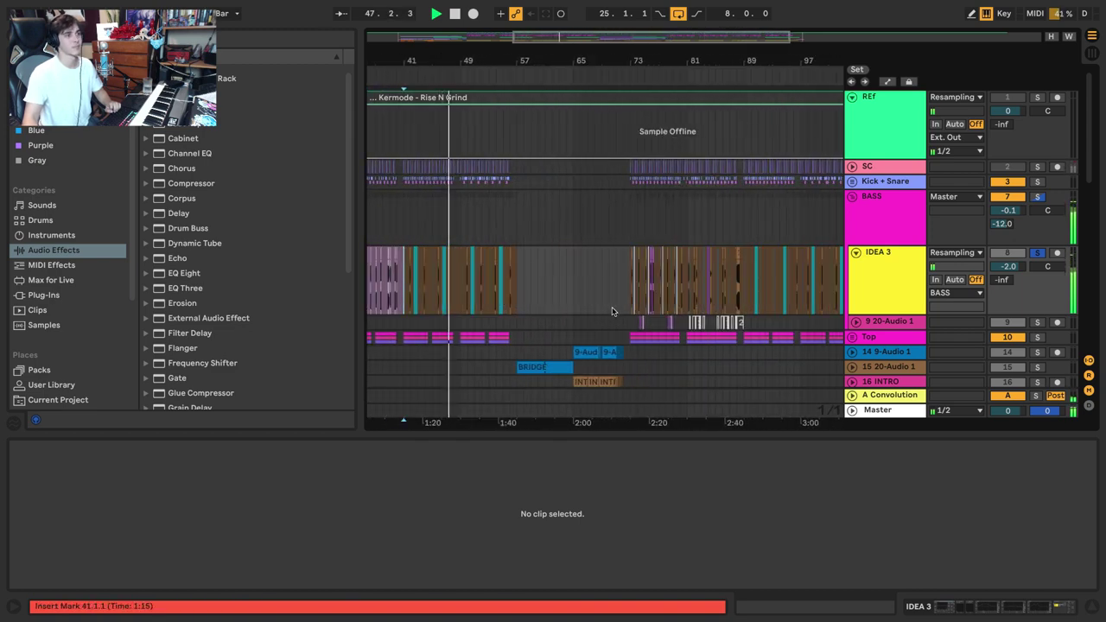
# Play from bar 73 with the 9 20-Audio 1, Kick + Snare and 17 WEIRDO tracks soloed alongside IDEA 3
pyautogui.press('space')
pyautogui.click(630, 280)
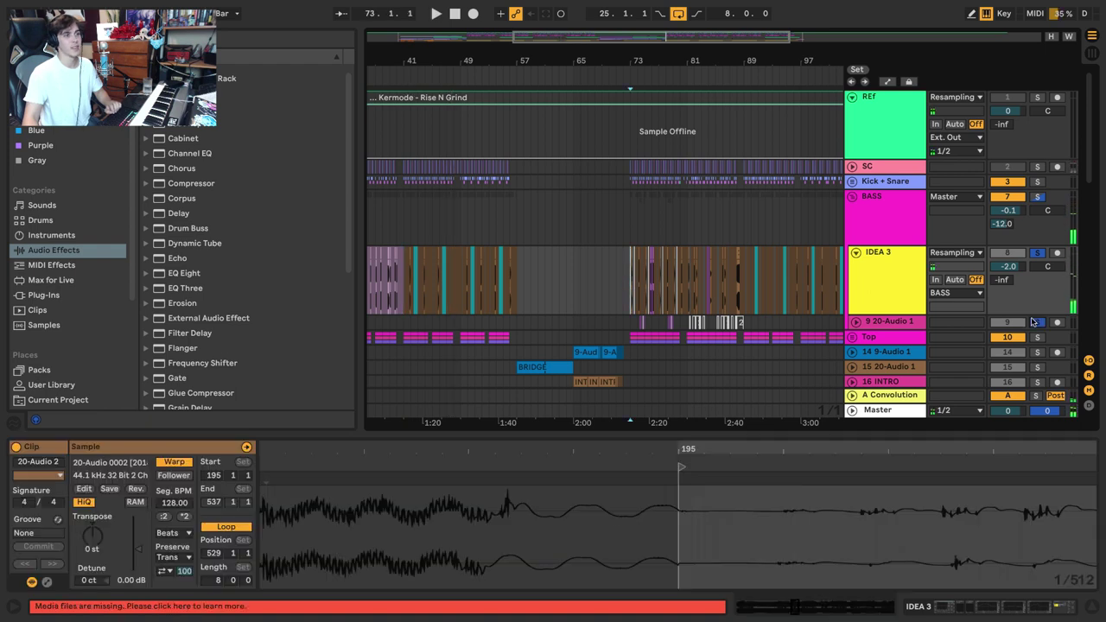
pyautogui.press('space')
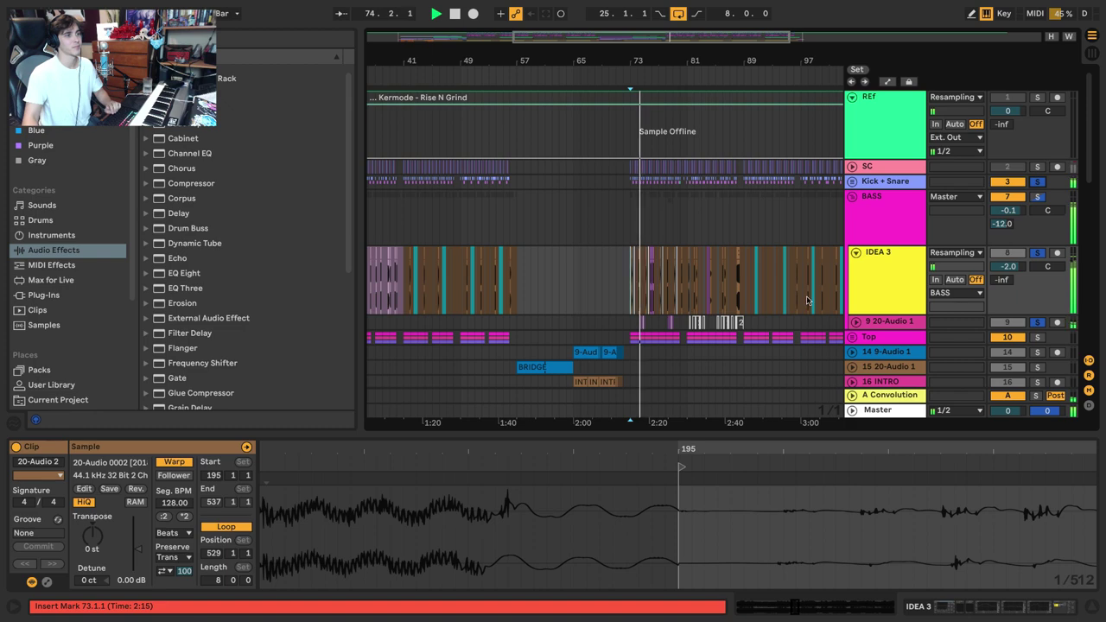
pyautogui.scroll(-5, 756, 297)
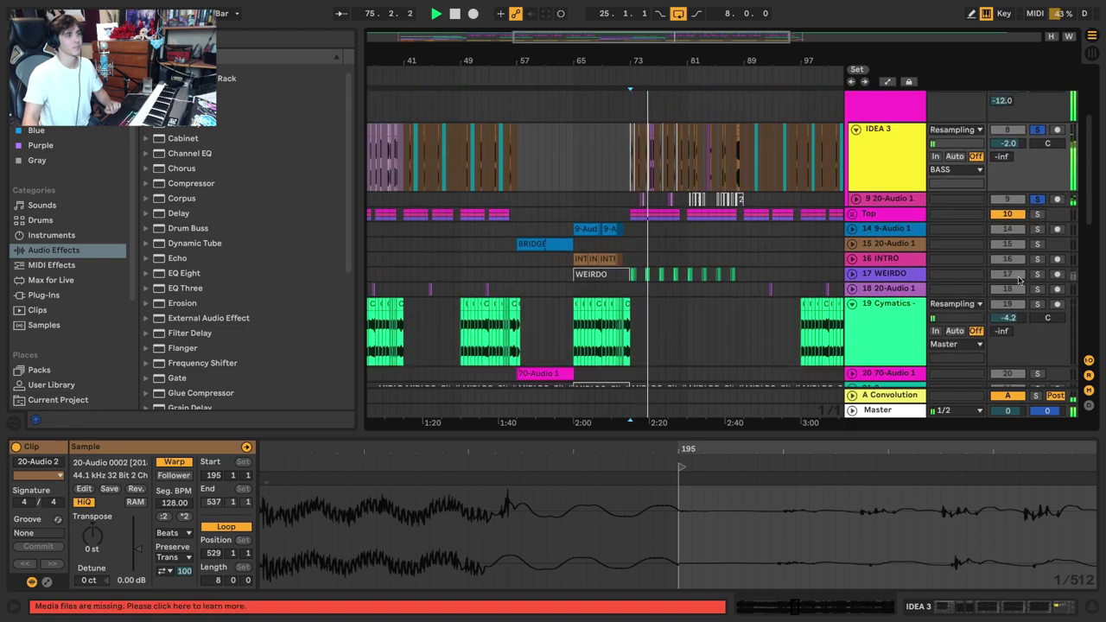
pyautogui.click(1036, 275)
# Enlarge the arrangement overview and examine the soloed bass, drum and WEIRDO clips as they play from bar 73 through bar 85
pyautogui.press('space')
pyautogui.moveTo(733, 42); pyautogui.dragTo(732, 89)
pyautogui.scroll(5, 645, 275)
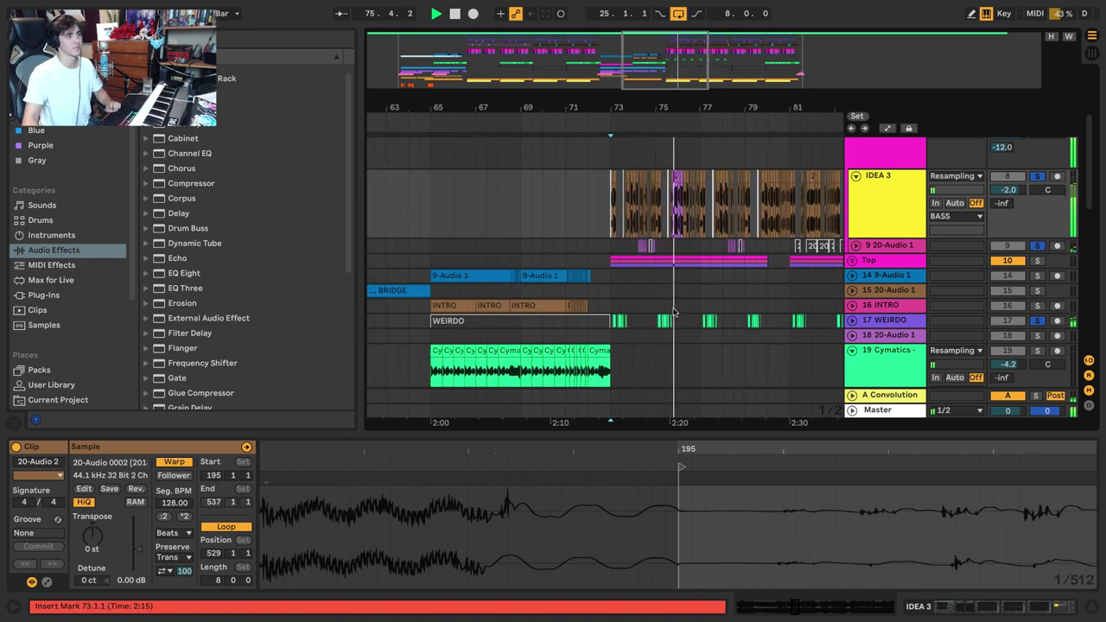
pyautogui.scroll(-5, 675, 308)
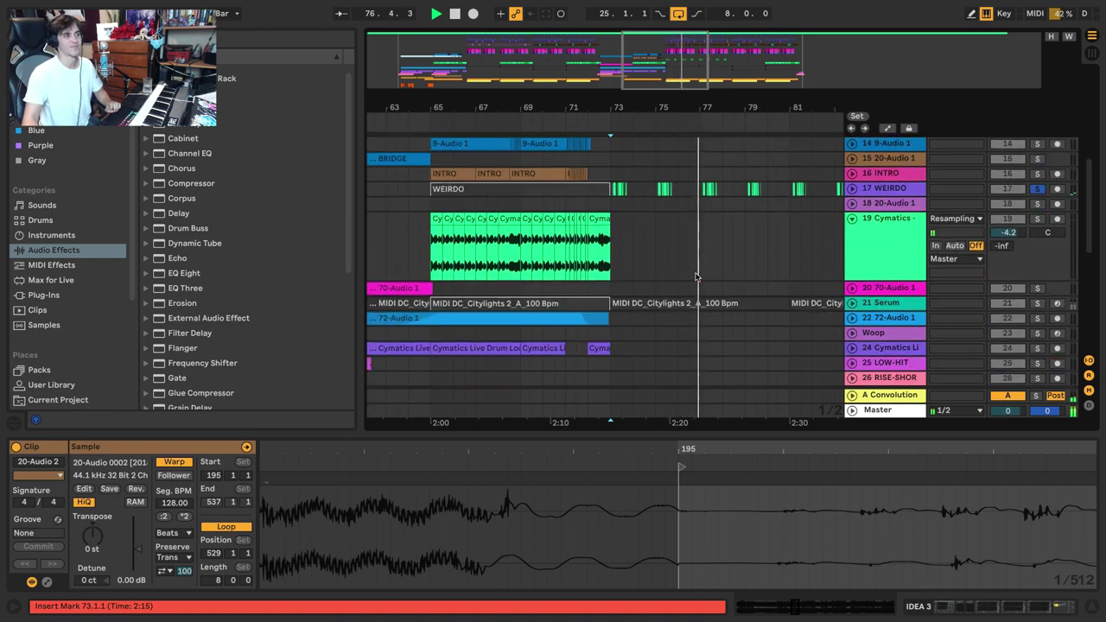
pyautogui.scroll(-3, 696, 276)
pyautogui.scroll(8, 698, 276)
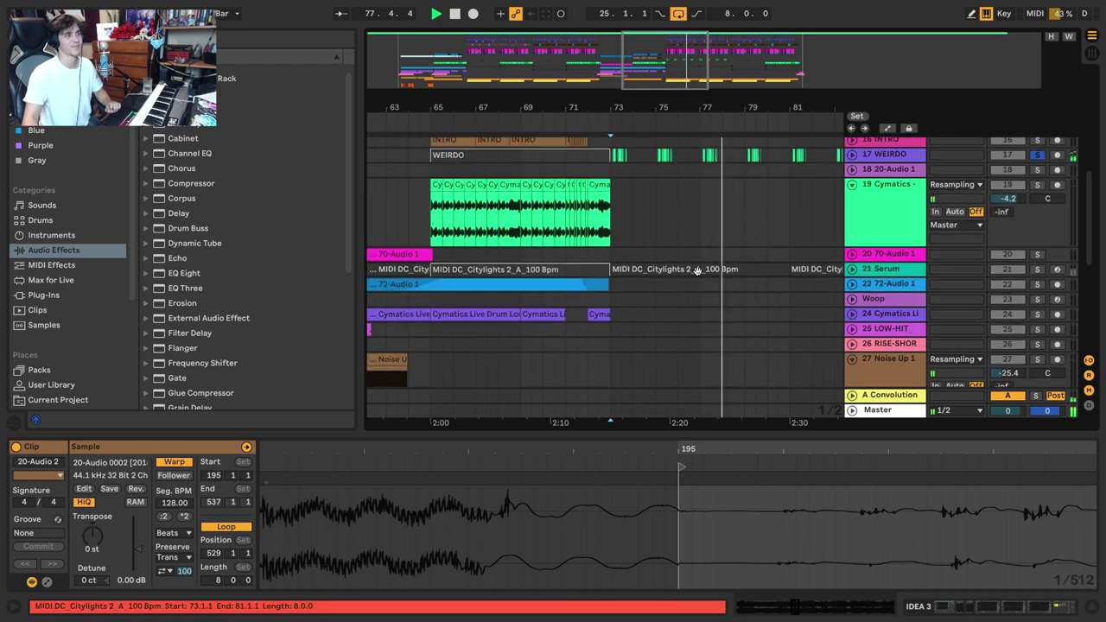
pyautogui.scroll(3, 698, 274)
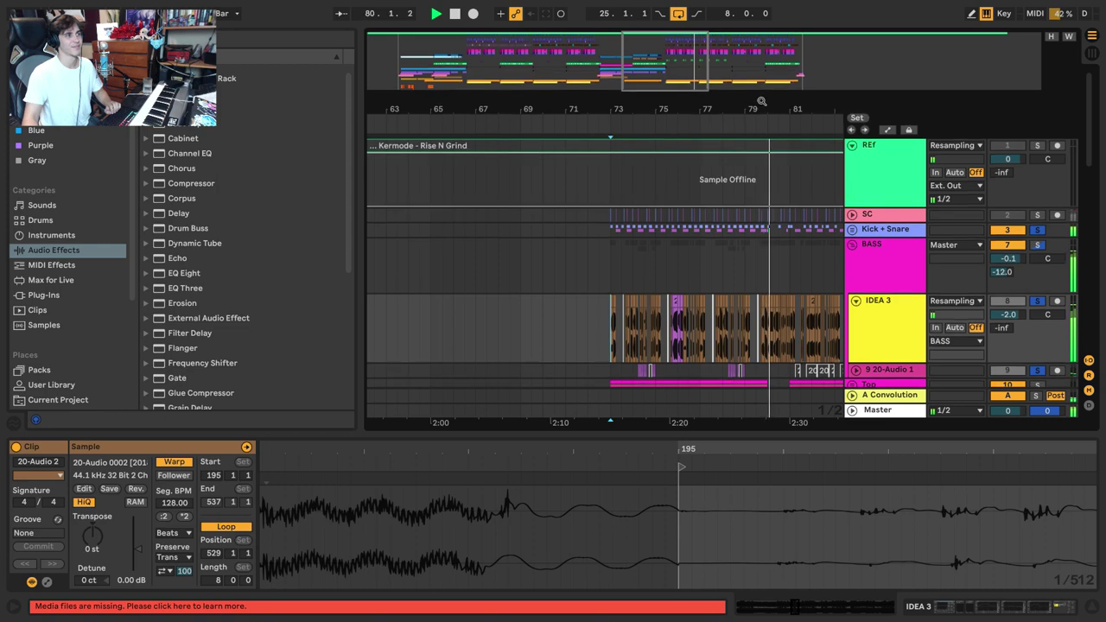
pyautogui.scroll(-5, 605, 226)
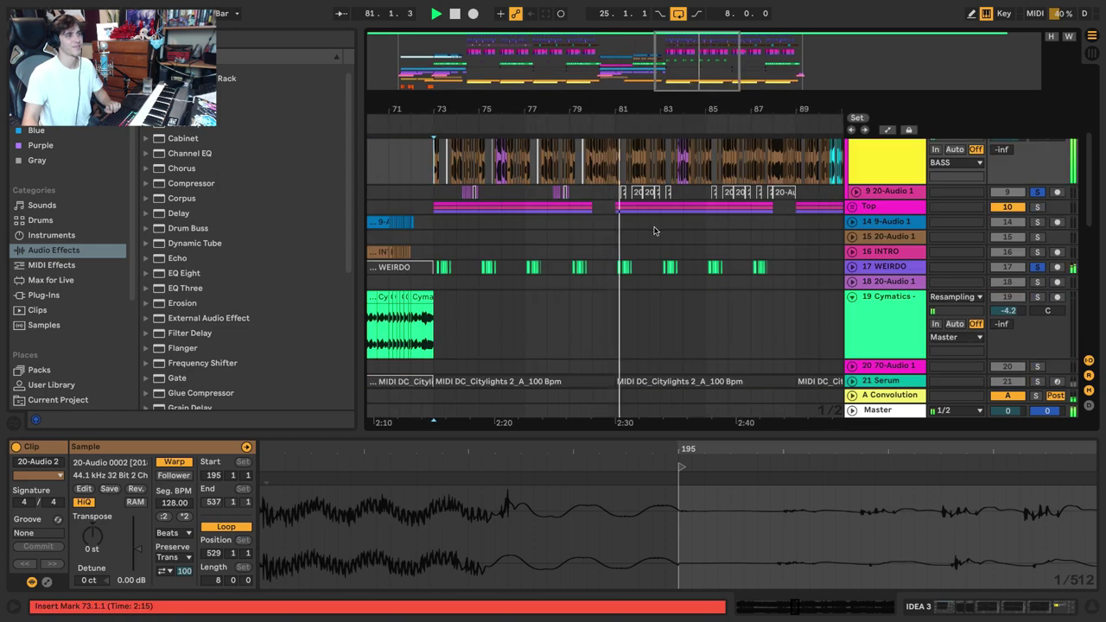
pyautogui.scroll(3, 654, 232)
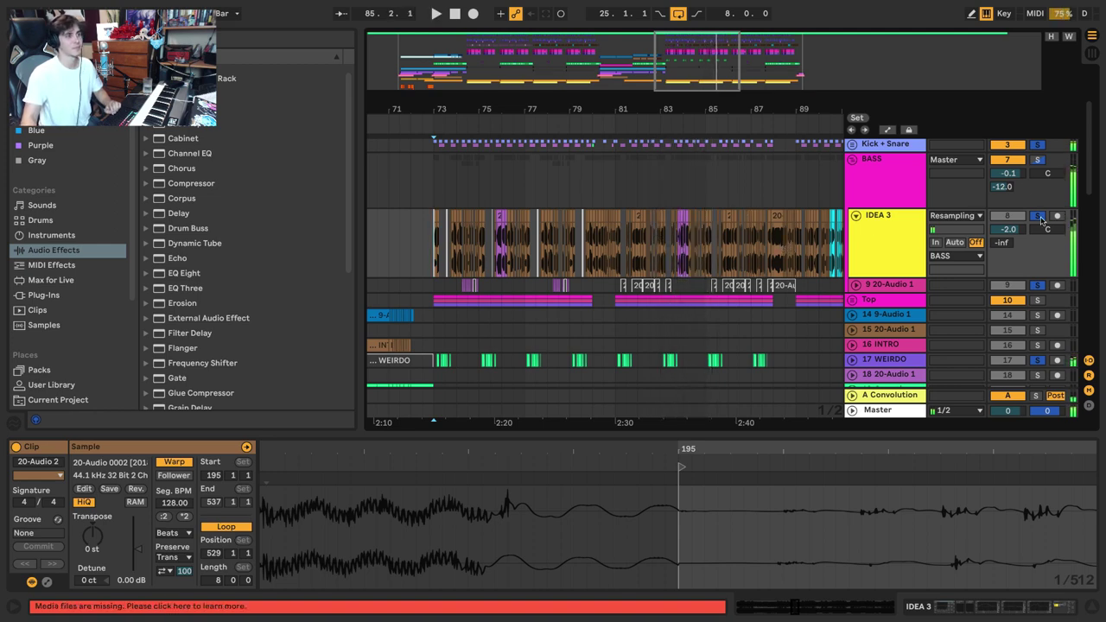
# Clear the solos on IDEA 3, Kick + Snare and the other soloed tracks, and fold the BASS group
pyautogui.click(1039, 217)
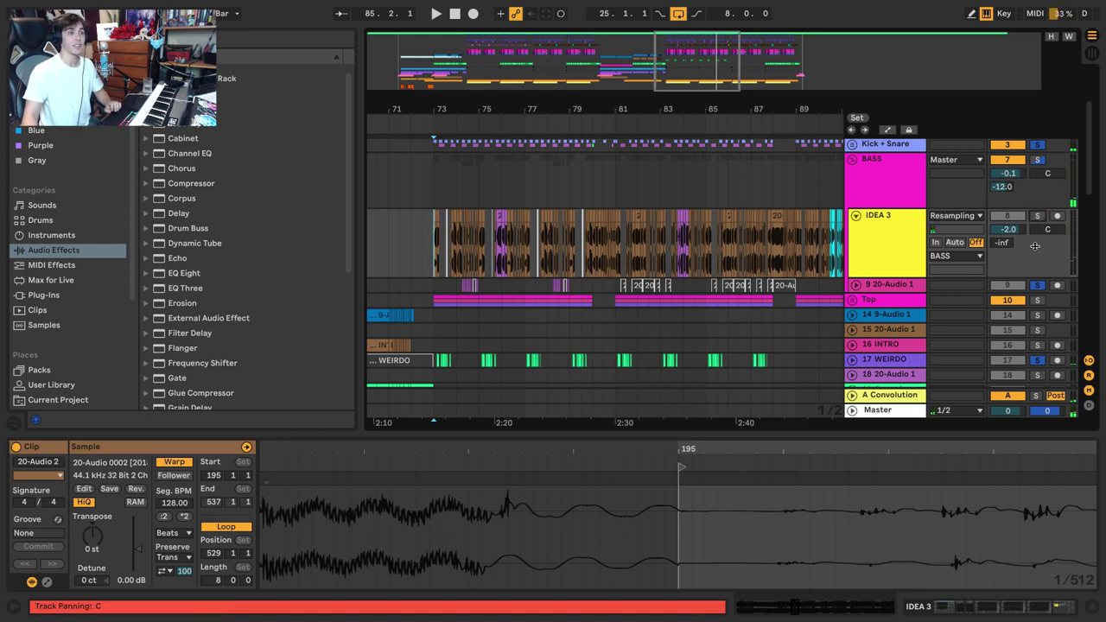
pyautogui.click(1038, 145)
pyautogui.click(853, 161)
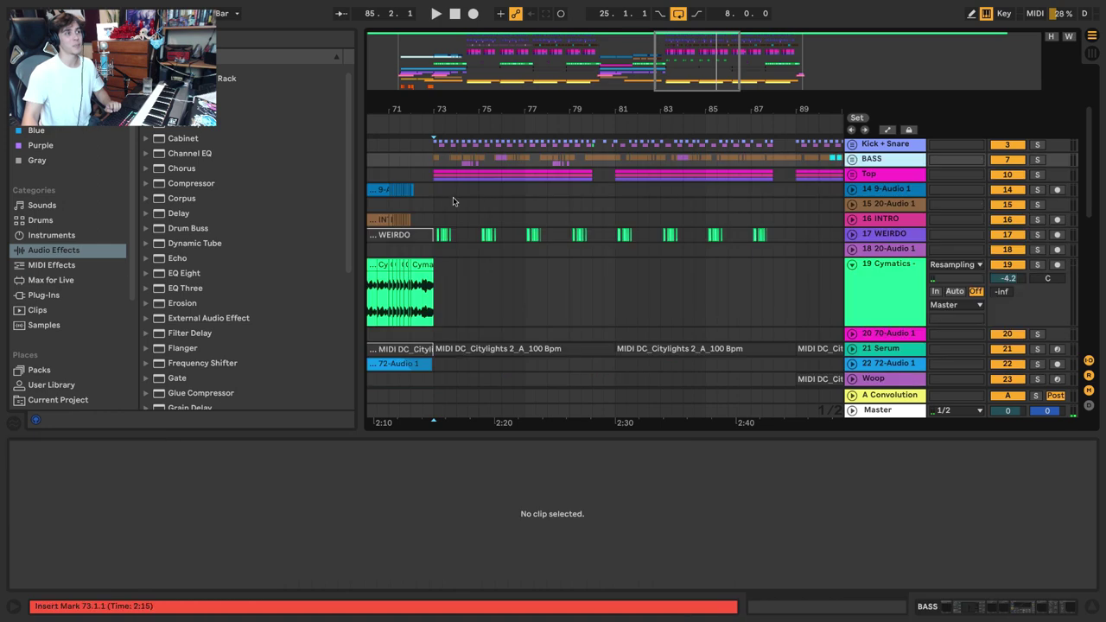
# Play the full mix from bar 73 and look through all tracks, including the riser and downlifter clips
pyautogui.click(431, 162)
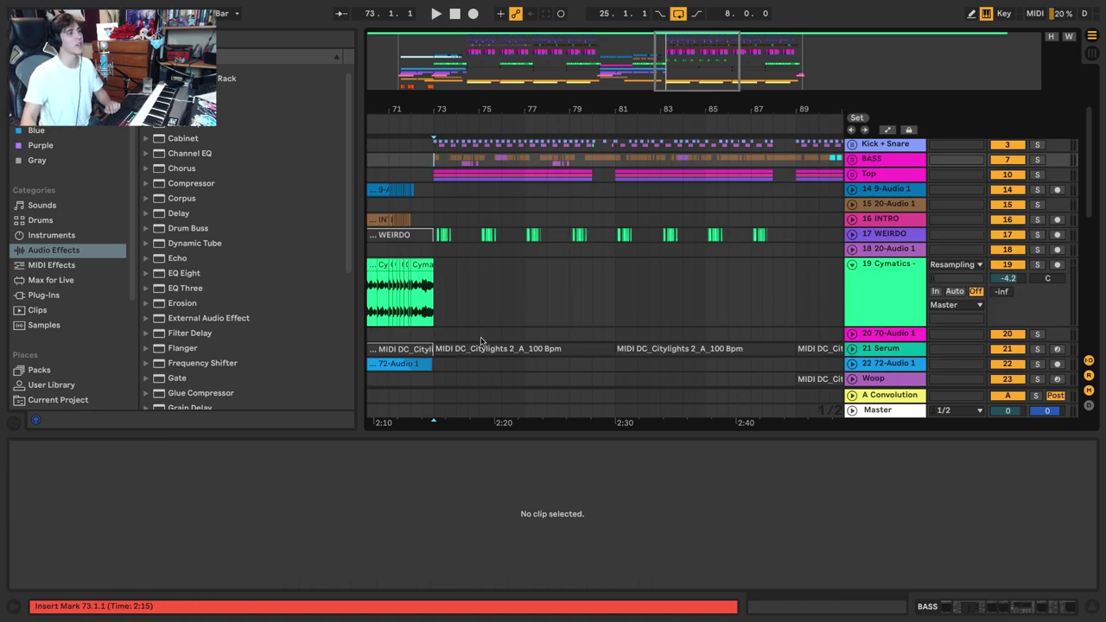
pyautogui.scroll(-3, 502, 339)
pyautogui.scroll(-8, 480, 246)
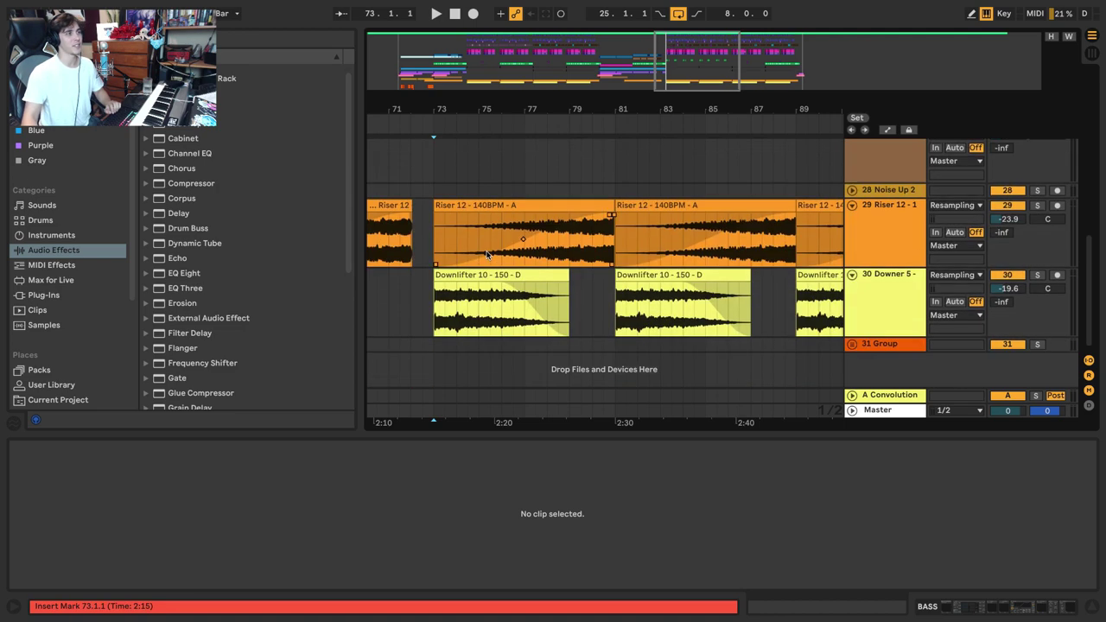
pyautogui.scroll(7, 488, 274)
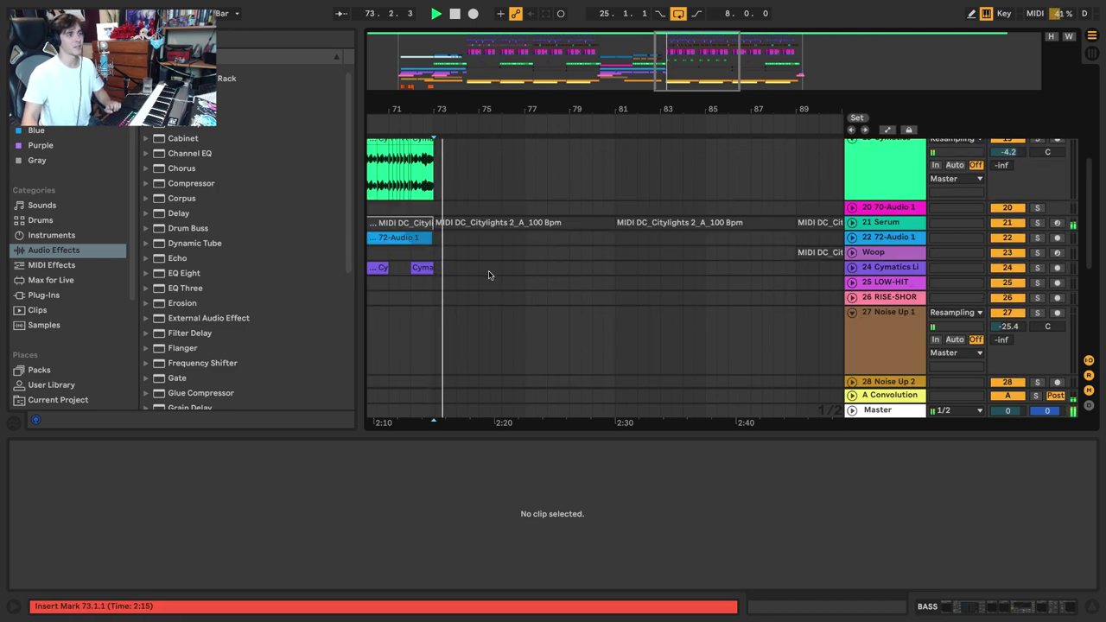
pyautogui.scroll(7, 489, 274)
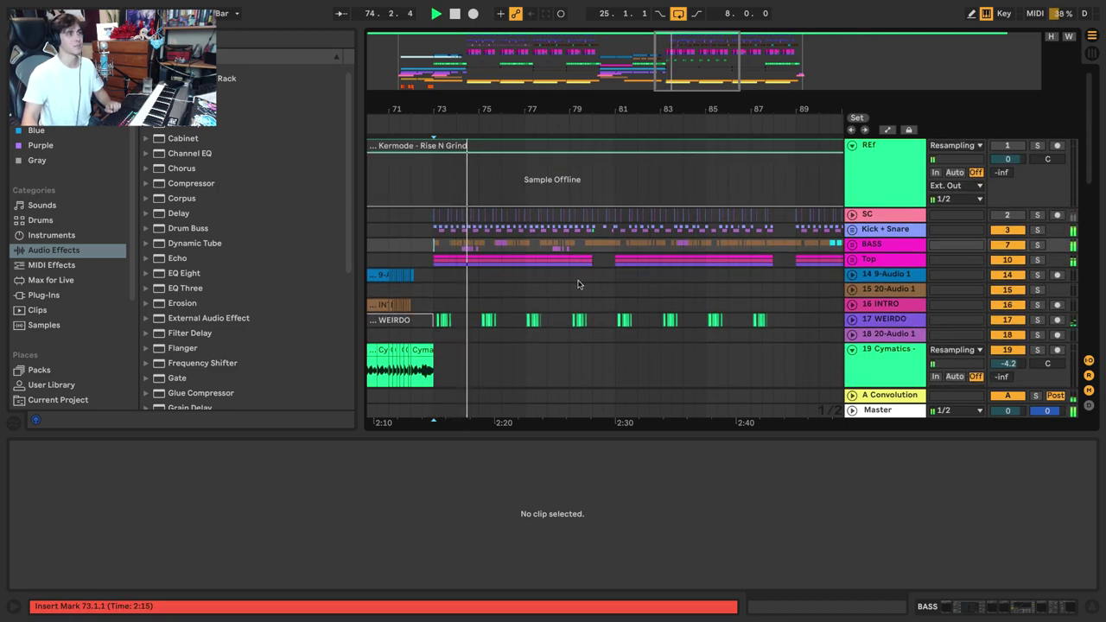
pyautogui.click(854, 245)
pyautogui.click(853, 244)
# Play the full mix from bar 89 and examine how its section is arranged up to bar 103
pyautogui.press('space')
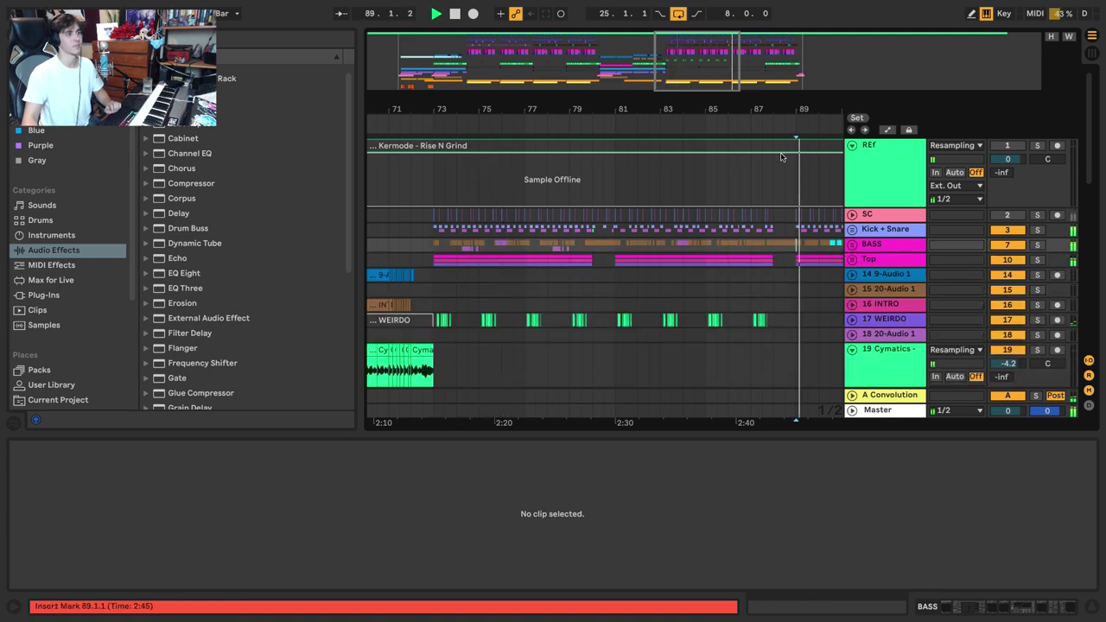
pyautogui.click(661, 134)
pyautogui.moveTo(779, 111); pyautogui.dragTo(400, 210)
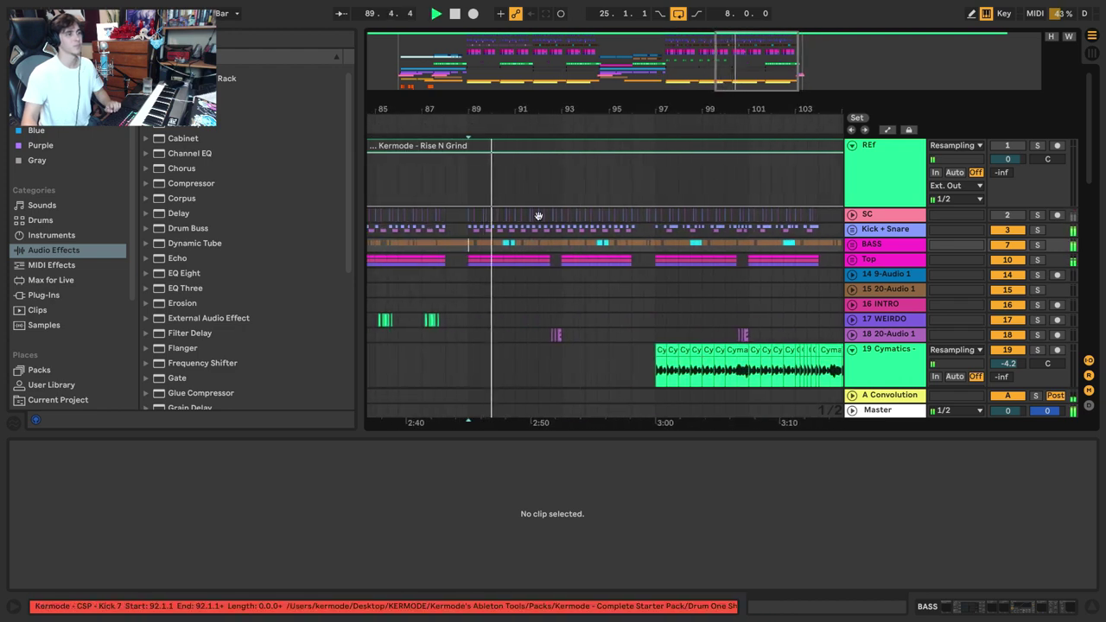
pyautogui.scroll(-1, 601, 278)
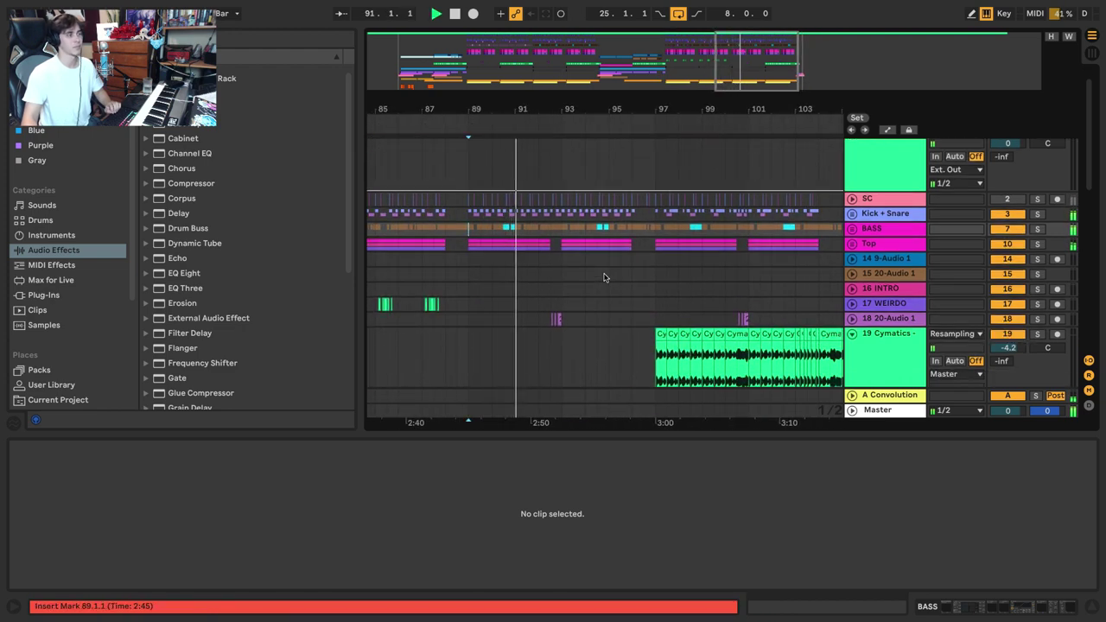